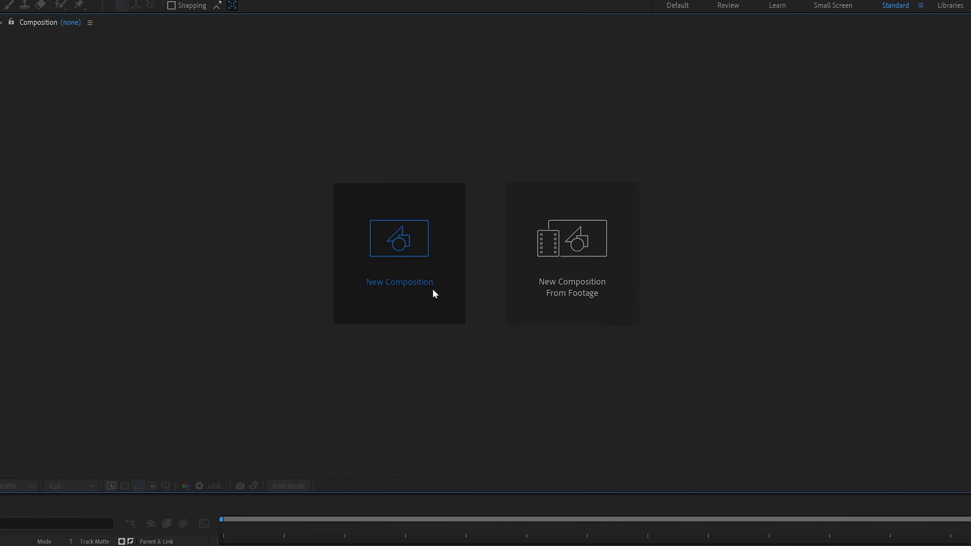
Step: Create a new 1920x1080, 30 fps composition named TXT
click(432, 289)
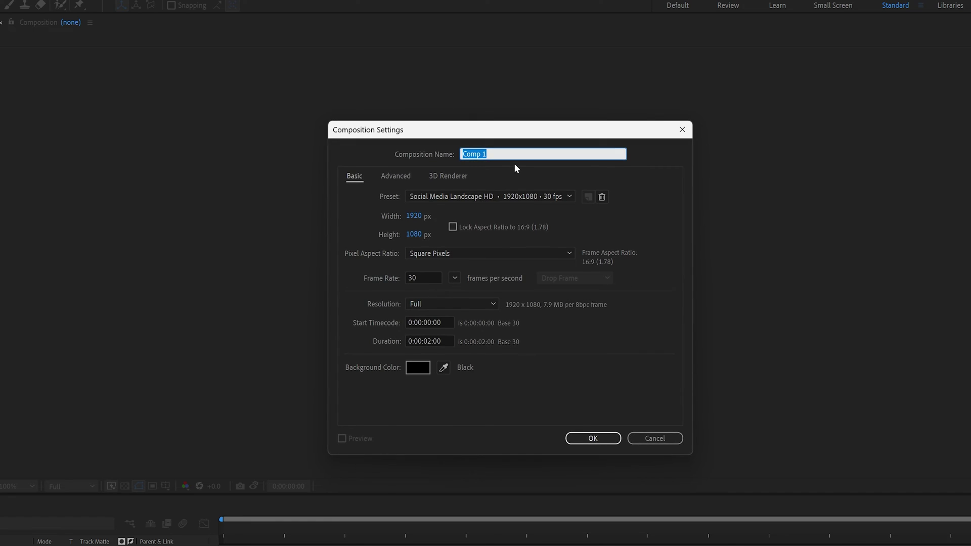
text(TXT)
click(593, 438)
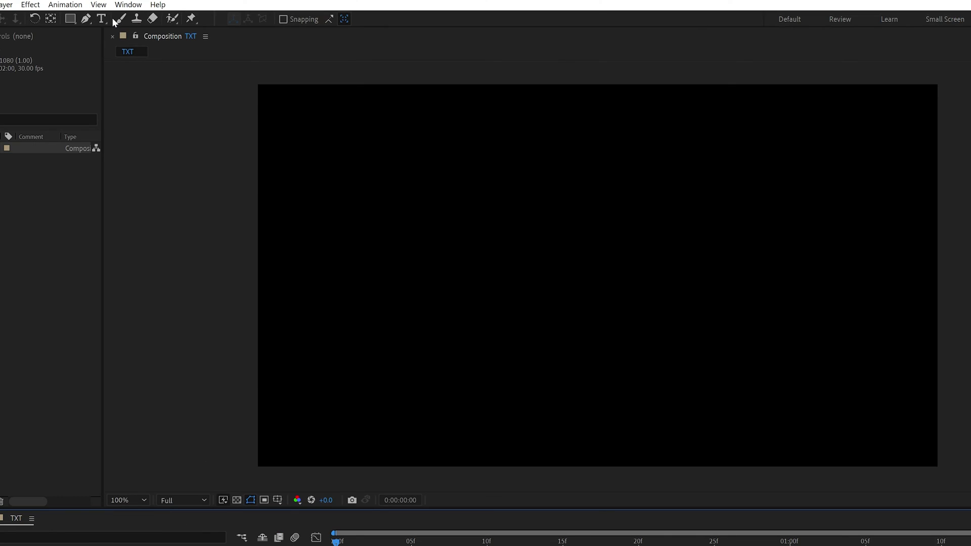
Step: Create a large text layer holding the letter P on two stacked lines
key(ctrl+t)
click(529, 261)
text(P)
click(133, 508)
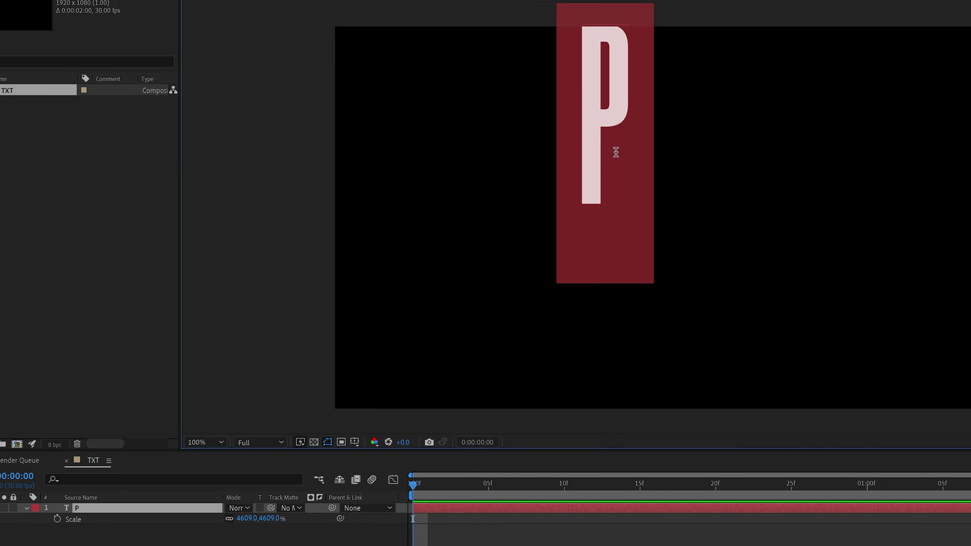
key(Return)
text(P)
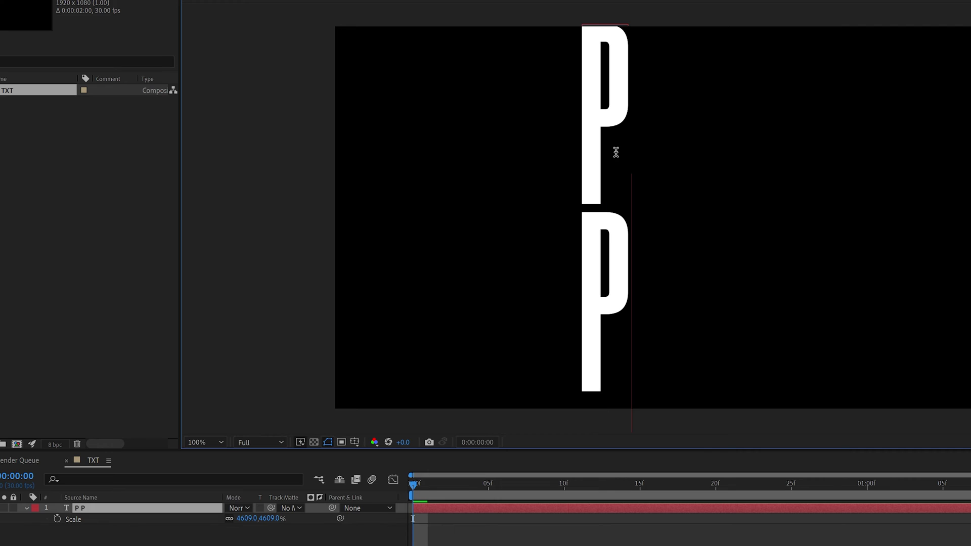
Step: Set the leading of the two-line P text to 11.2 px
drag(612, 296, 596, 169)
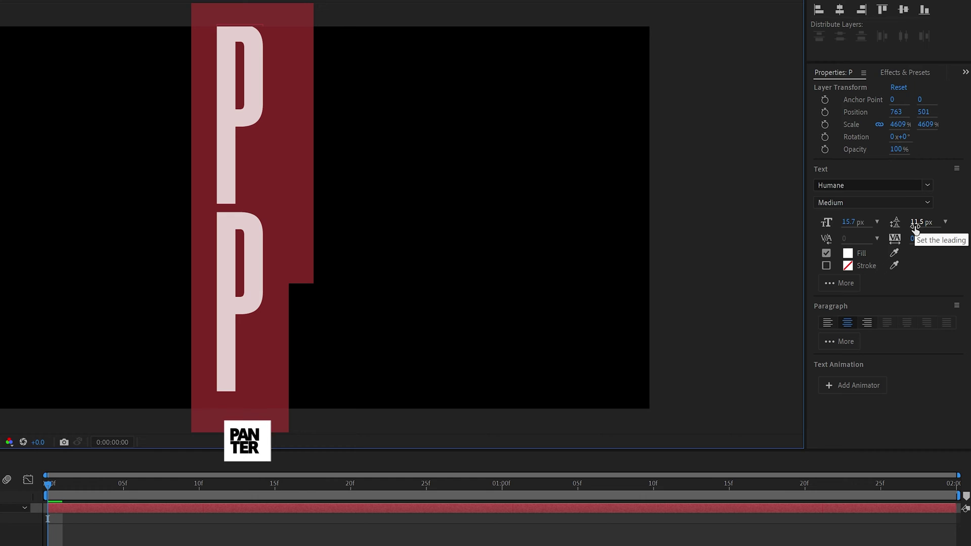
click(922, 222)
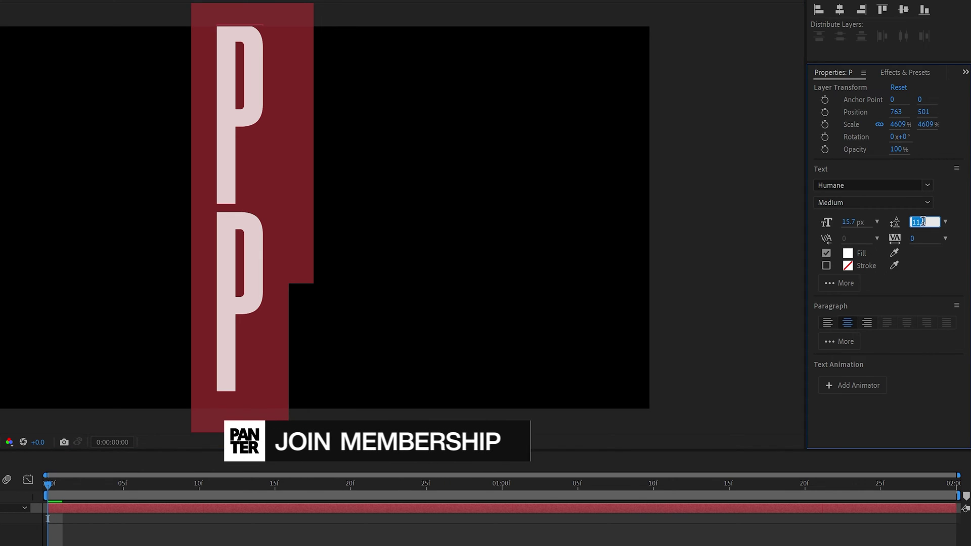
text(3)
key(Return)
click(923, 223)
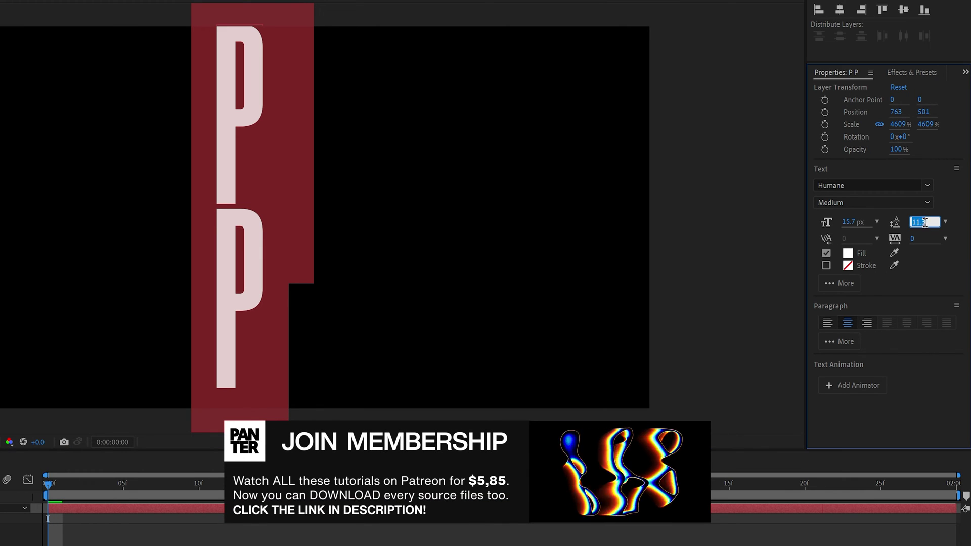
text(11.2)
key(Return)
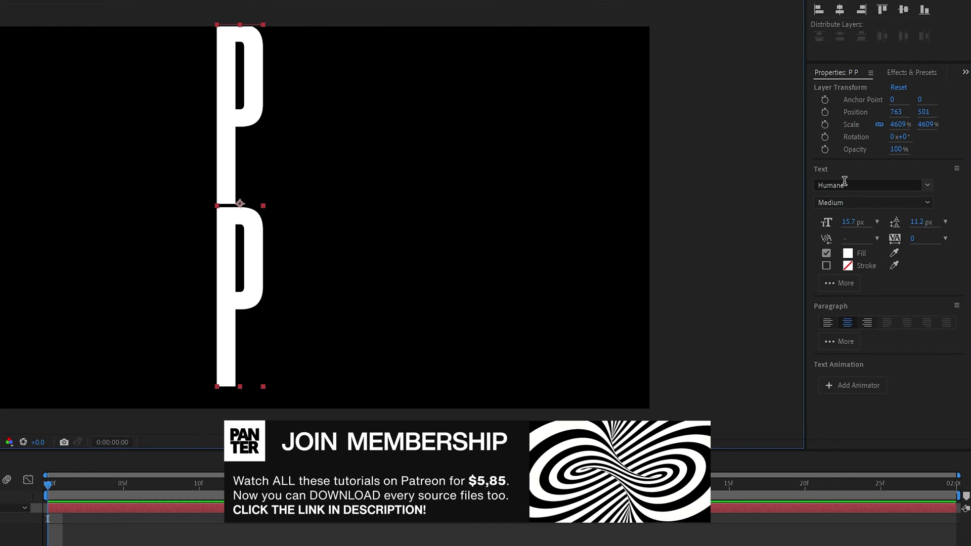
Step: Move the stacked P text near the frame's left side and centre it vertically in the composition
click(844, 183)
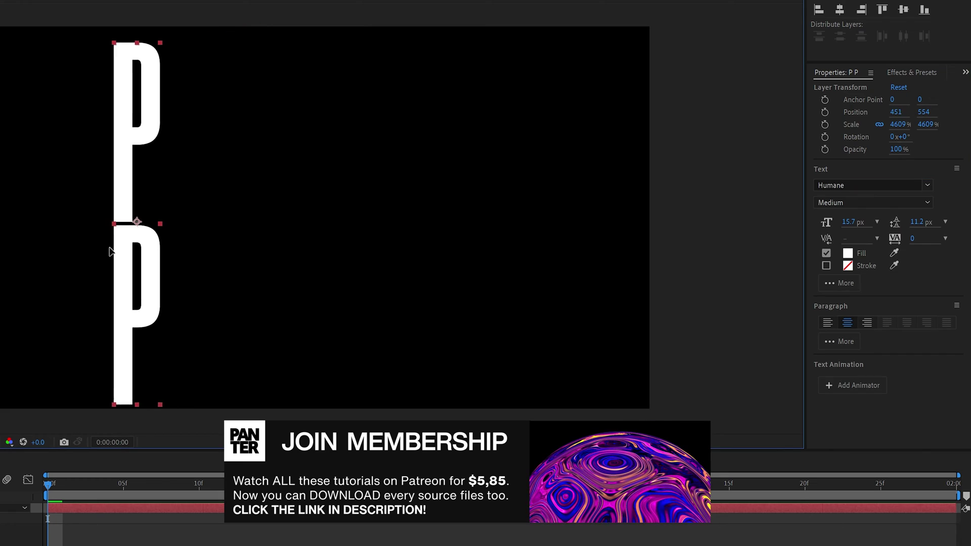
drag(133, 248, 89, 240)
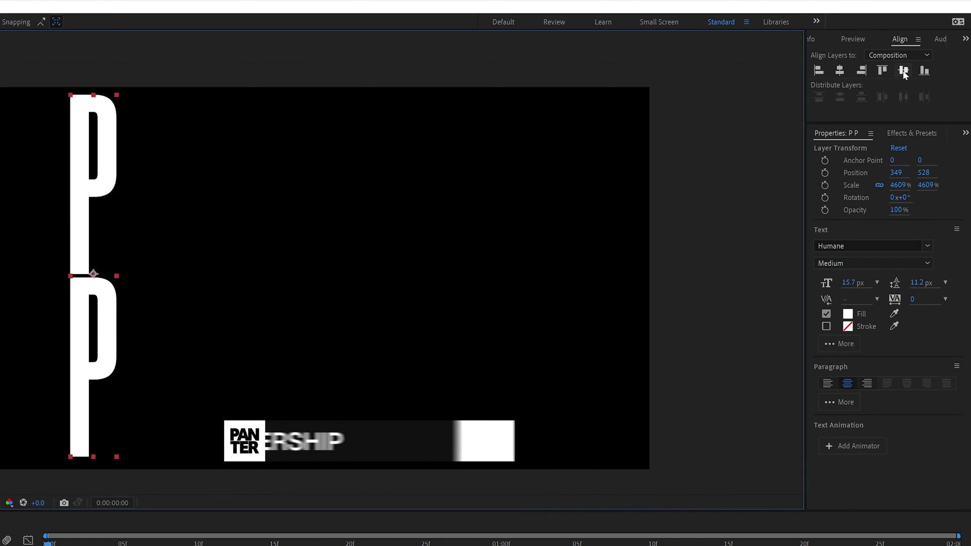
click(903, 10)
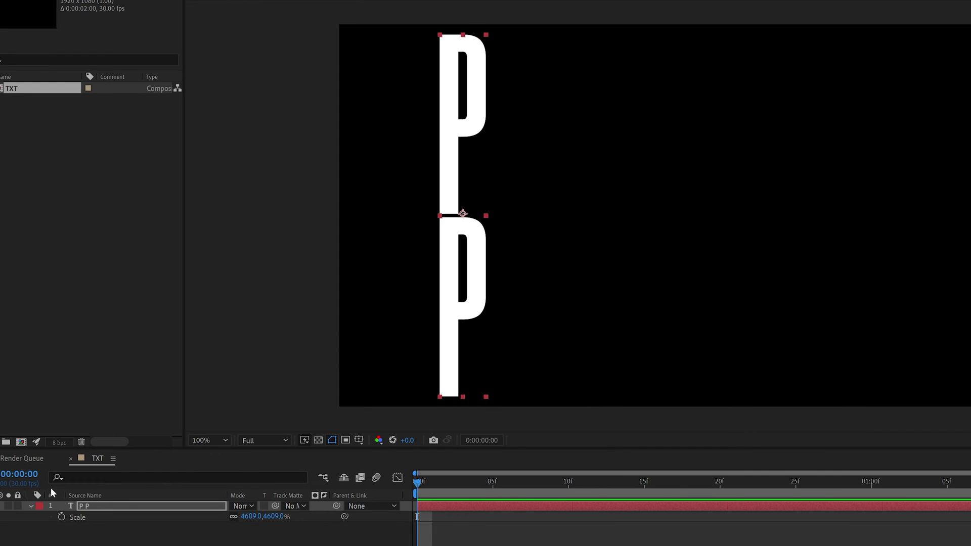
Step: Duplicate the stacked P layer, place the copy directly to its right and change both of its letters to A
click(31, 507)
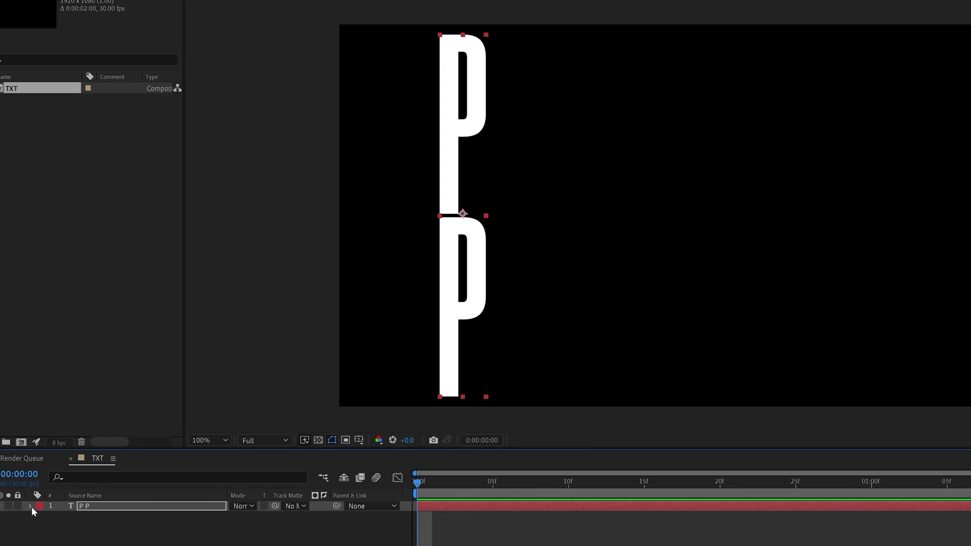
key(ctrl+d)
drag(474, 298, 522, 299)
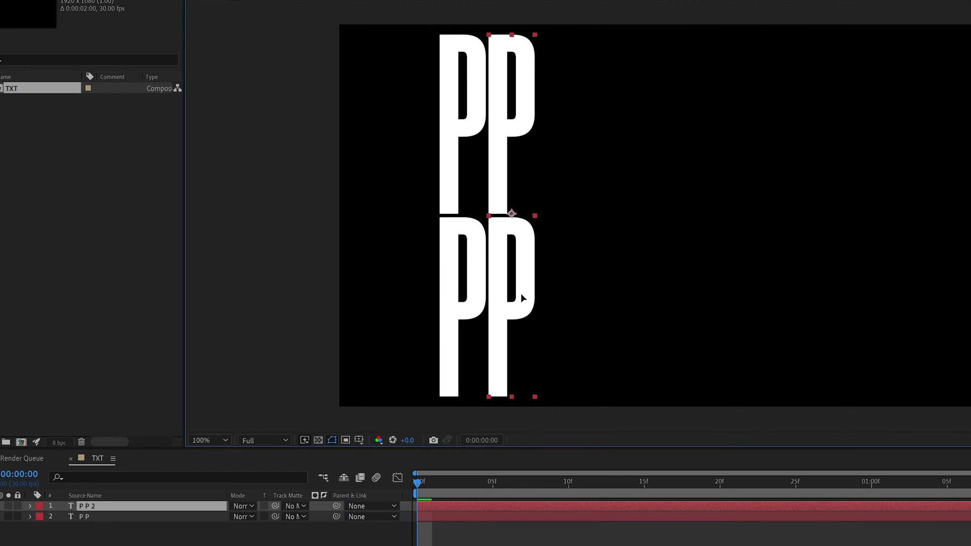
double_click(506, 163)
text(A)
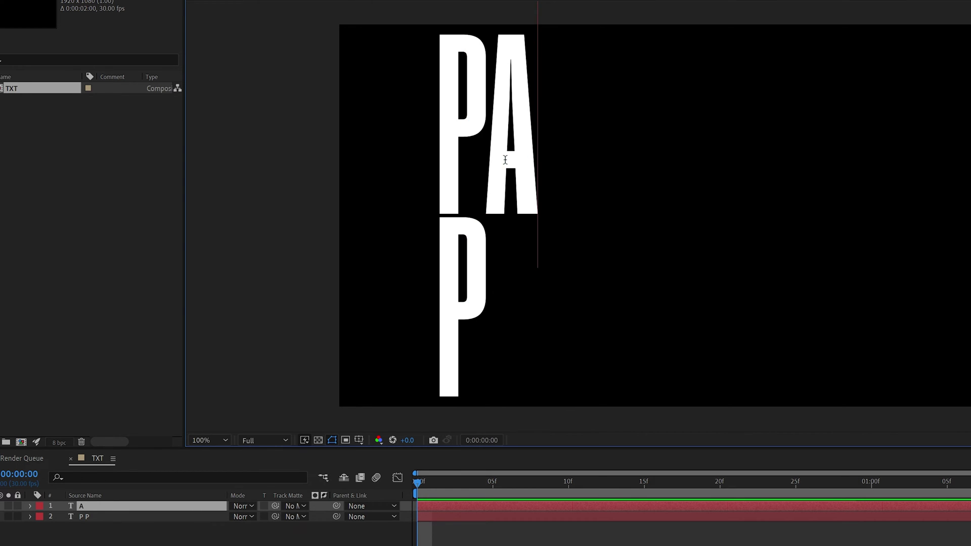
key(Return)
text(A)
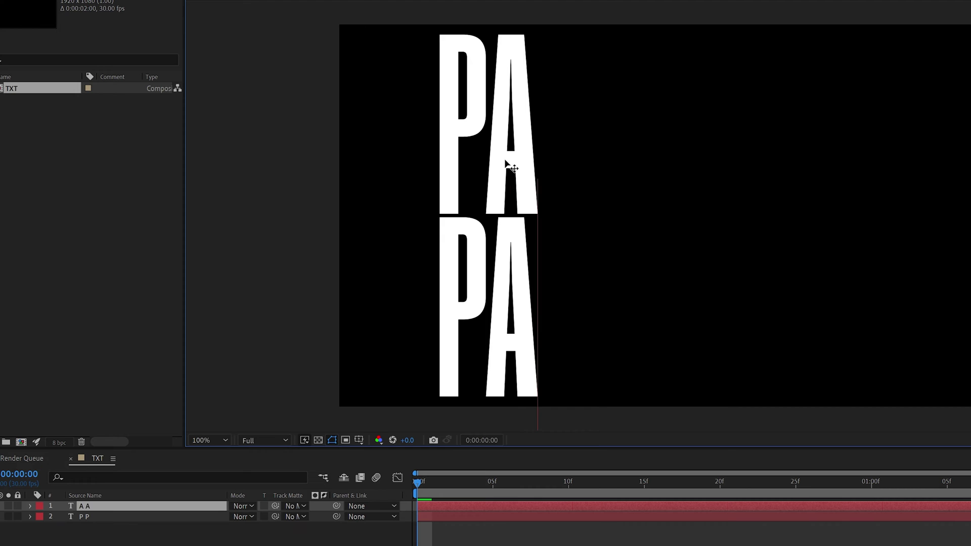
key(Escape)
Step: Duplicate the stacked A layer, place the copy to its right and change both of its letters to N
drag(518, 156, 569, 159)
key(ctrl+d)
double_click(569, 155)
text(N)
key(Return)
text(N)
Step: Duplicate the stacked N layer and replace the copy's letters with T on both lines
key(ctrl+d)
text(T)
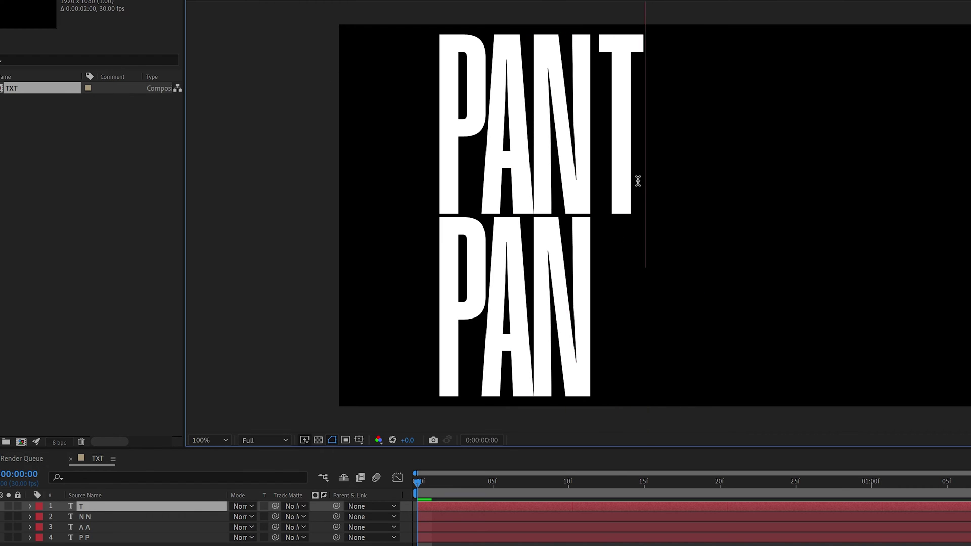
key(Return)
text(T)
Step: Add stacked E and R layers to the right of the T by duplicating and retyping, completing PANTER on both rows
key(ctrl+d)
drag(615, 135, 663, 138)
double_click(663, 138)
text(E)
key(Return)
text(ER)
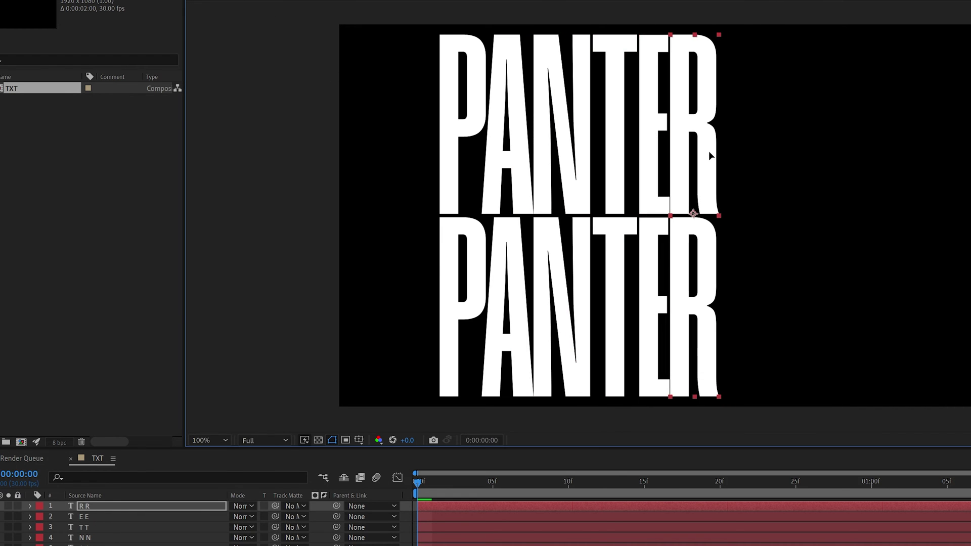
click(307, 228)
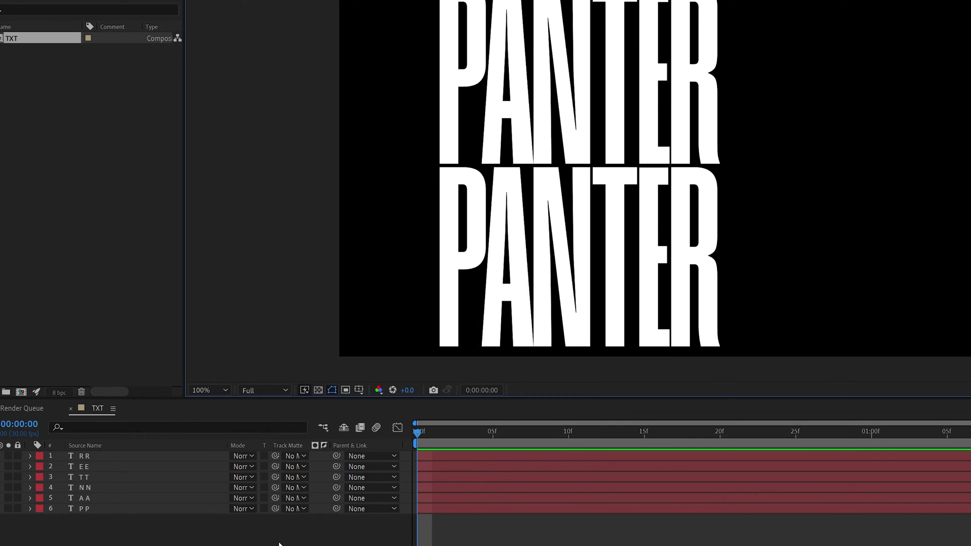
Step: Try moving all six letter layers together down and to the right, undo the move and deselect them
drag(279, 542, 141, 425)
drag(569, 94, 692, 189)
key(ctrl+z)
click(278, 533)
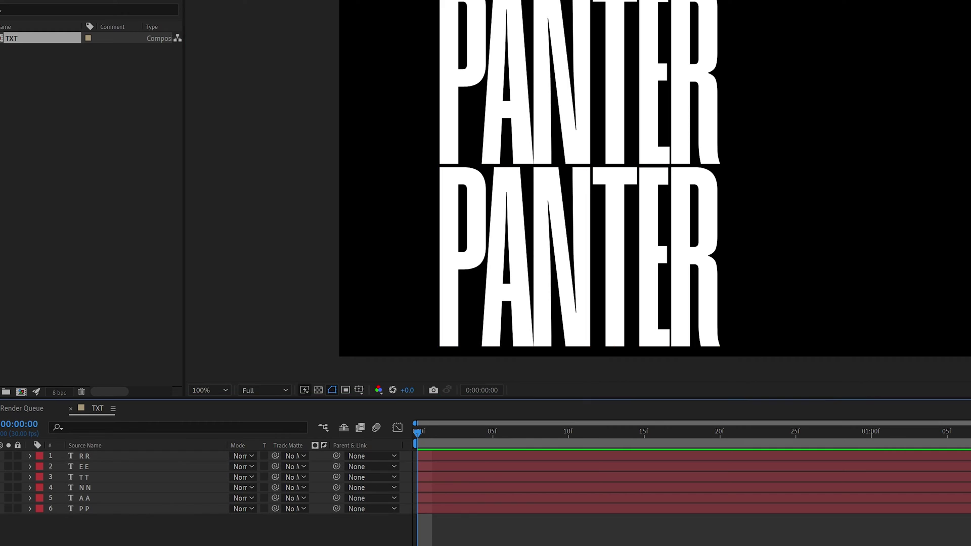
Step: Add a null object to the TXT composition and centre its anchor point
right_click(212, 543)
mouse_move(290, 398)
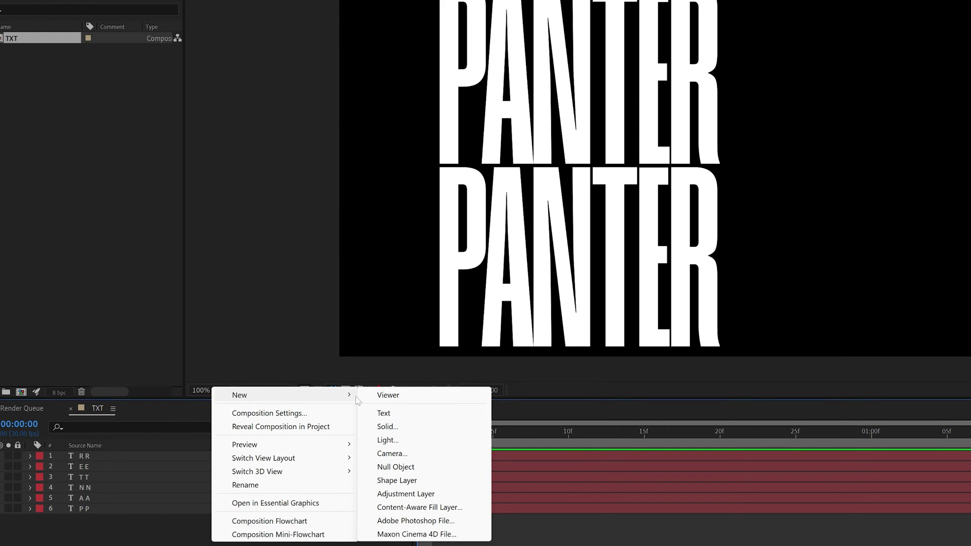
click(403, 470)
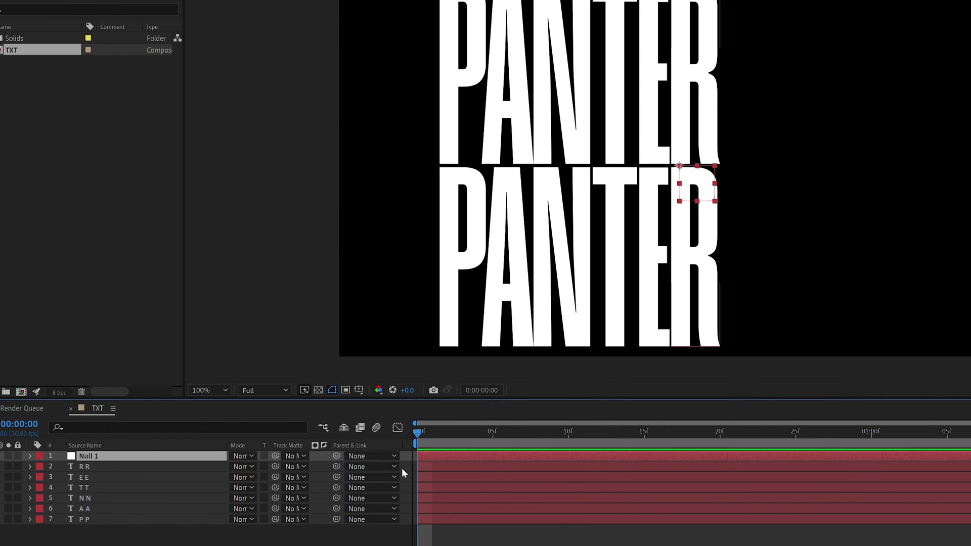
scroll(715, 188, up, 1)
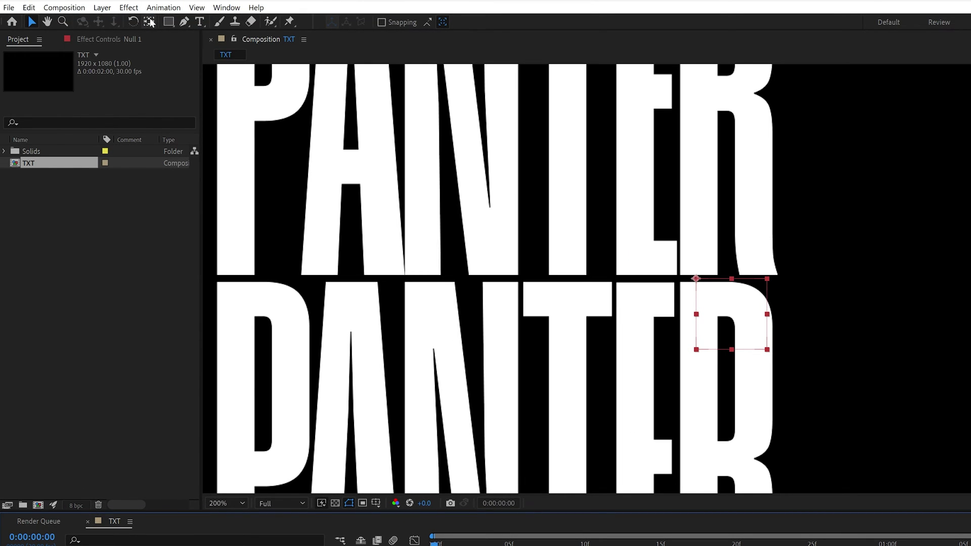
double_click(151, 21)
click(32, 21)
Step: Move and stretch the null object until its bounds match the upper PANTER word, about 784% by 505% in scale
drag(546, 162, 676, 302)
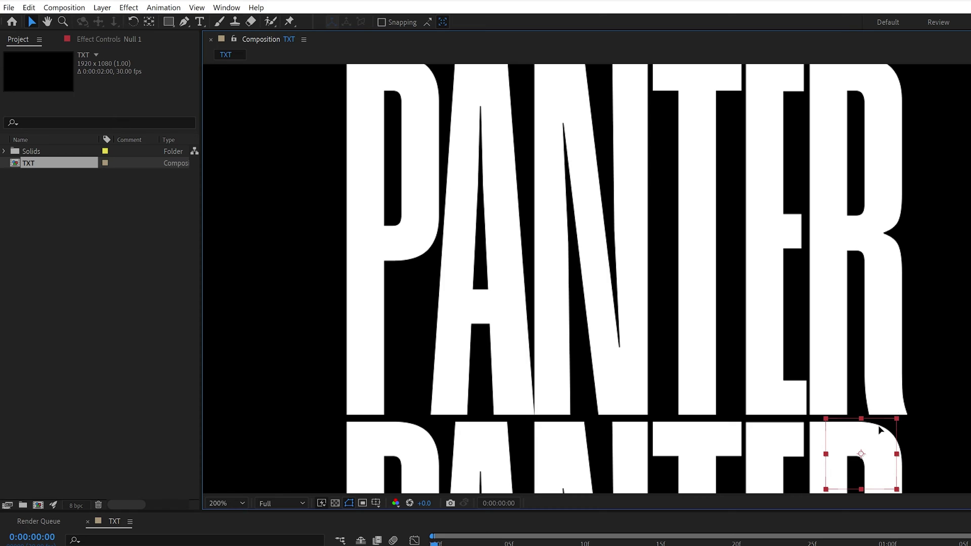
drag(879, 430, 650, 229)
drag(665, 225, 704, 269)
drag(499, 282, 743, 296)
drag(679, 295, 672, 363)
drag(736, 355, 746, 354)
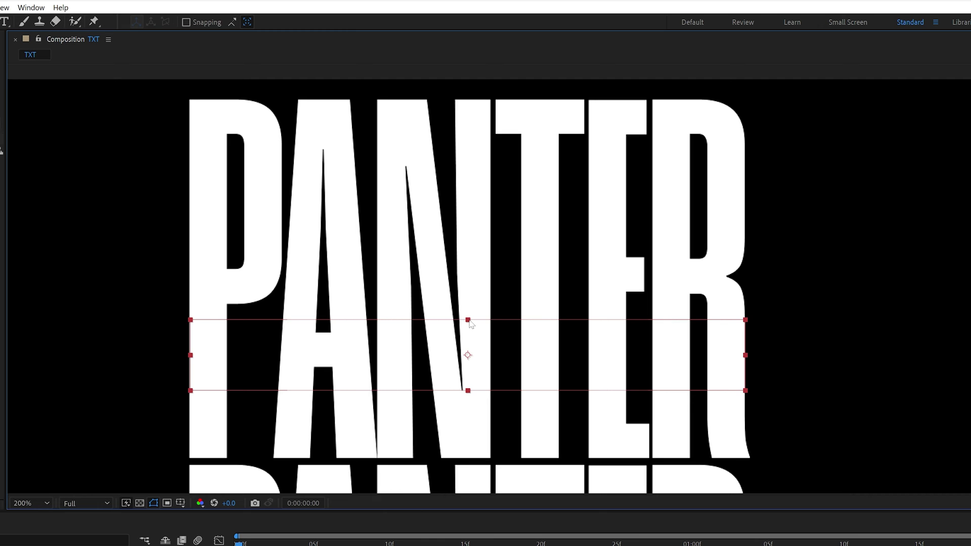
drag(470, 324, 471, 104)
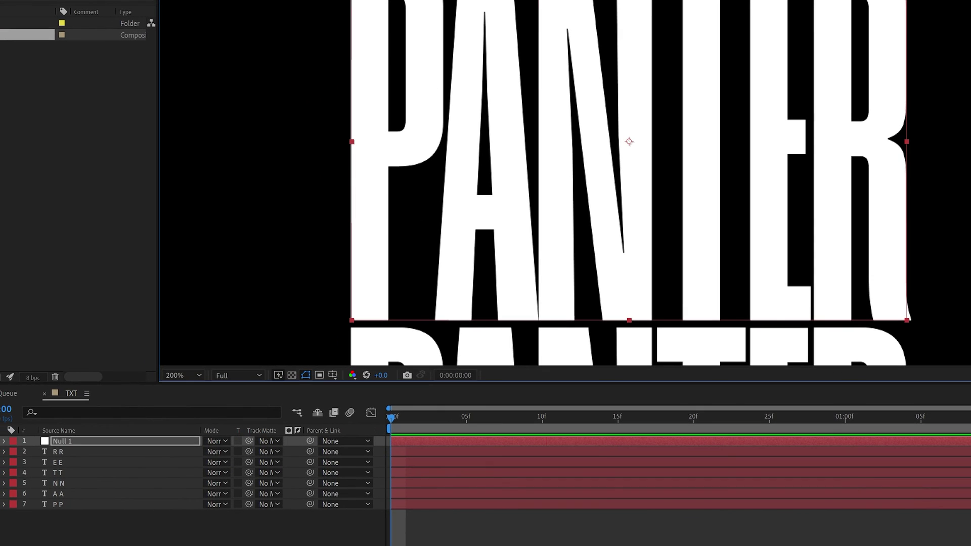
Step: Parent all six letter layers to Null 1
drag(102, 545, 73, 452)
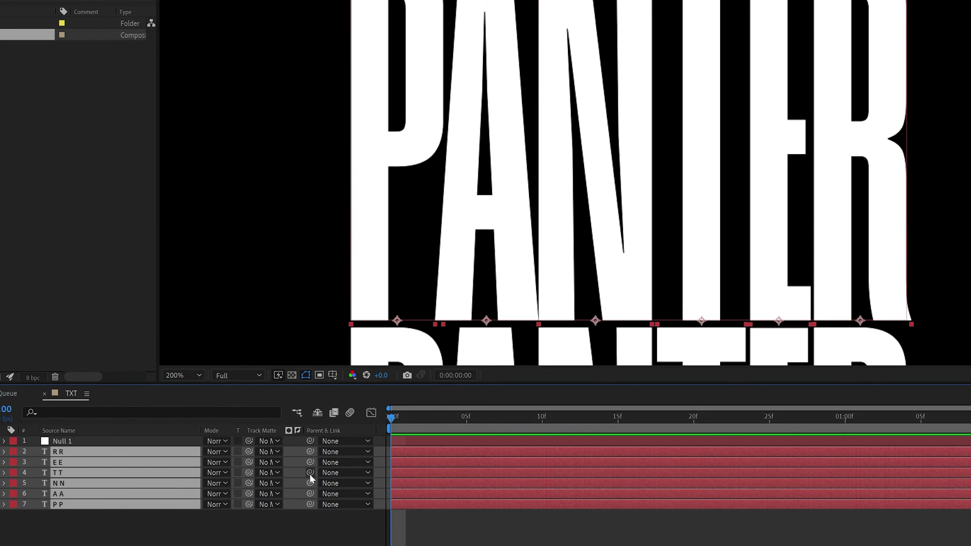
drag(310, 474, 64, 449)
click(66, 442)
Step: Centre Null 1 horizontally and vertically in the composition so the upper PANTER word sits in the middle, and deselect it
scroll(603, 191, down, 1)
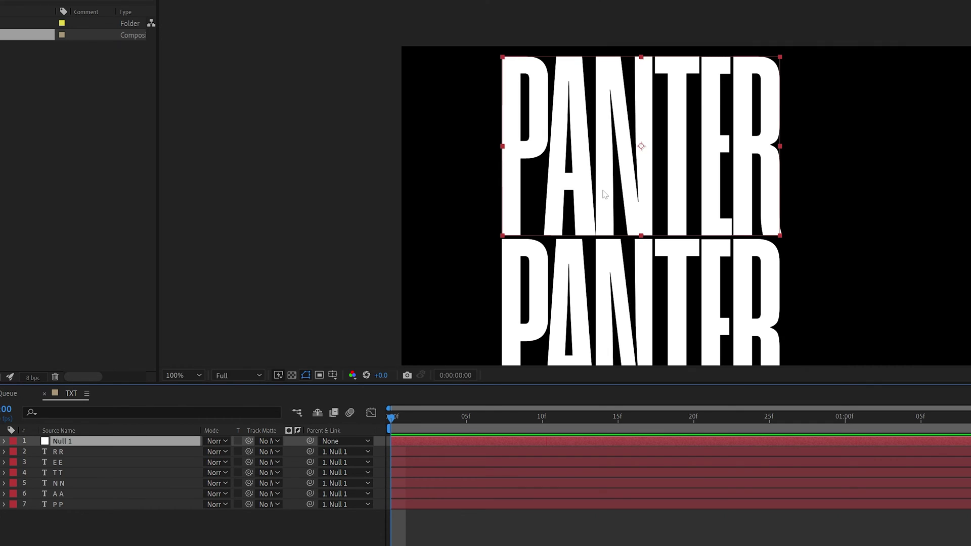
drag(741, 197, 661, 153)
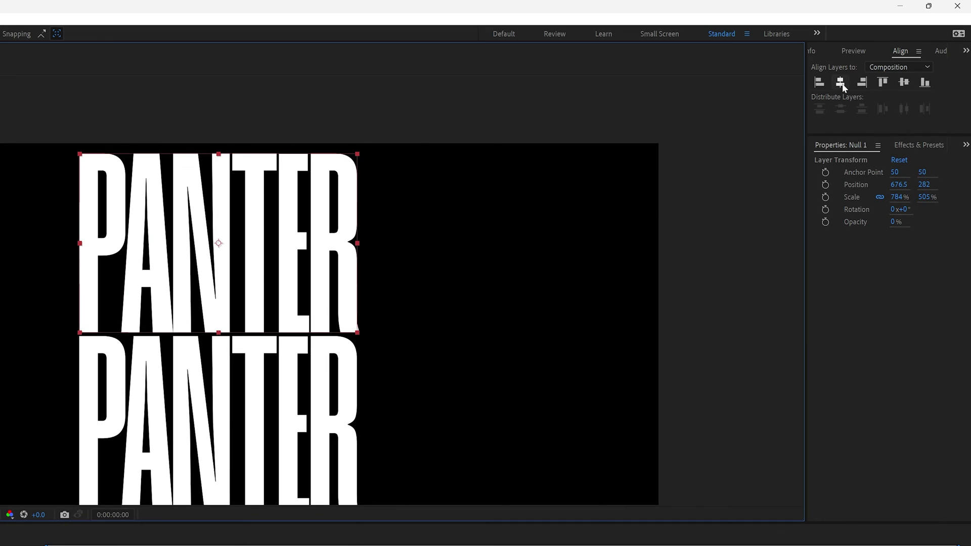
click(842, 86)
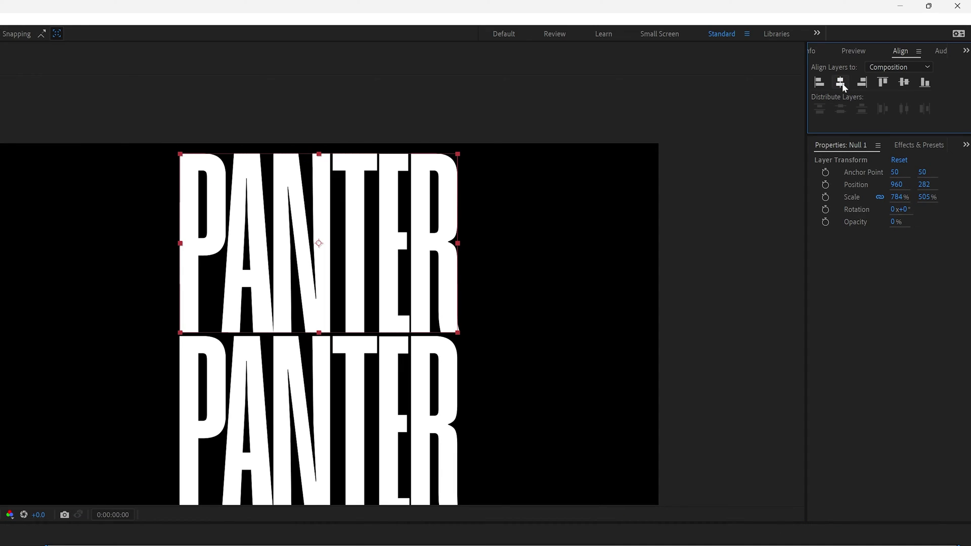
click(905, 83)
drag(467, 348, 493, 289)
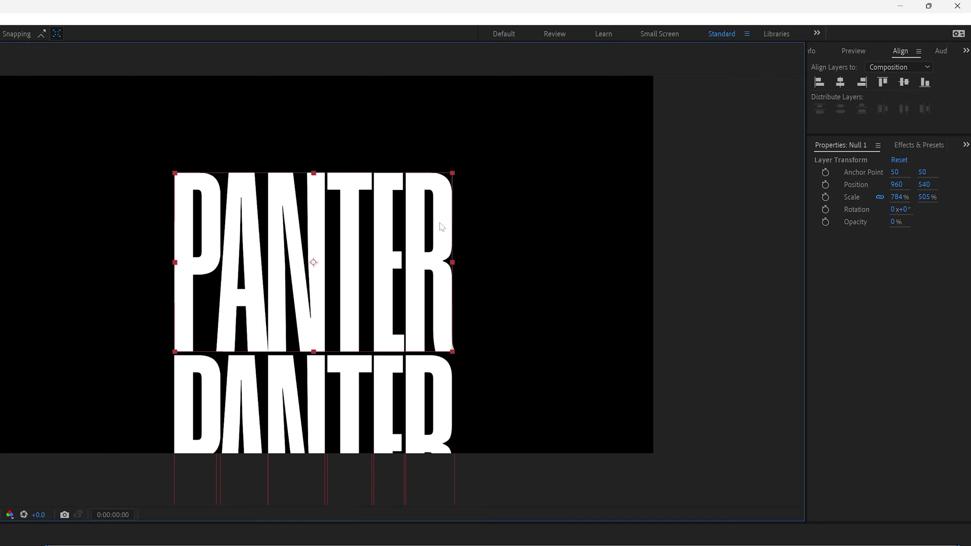
click(498, 266)
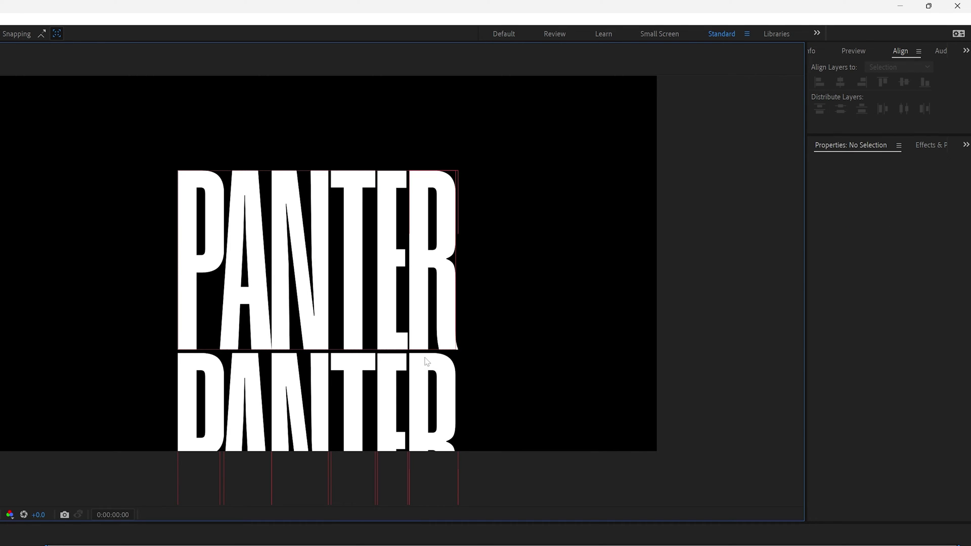
Step: Draw a white rectangle shape layer that covers the upper PANTER word from edge to edge
scroll(332, 294, up, 1)
drag(331, 294, 317, 353)
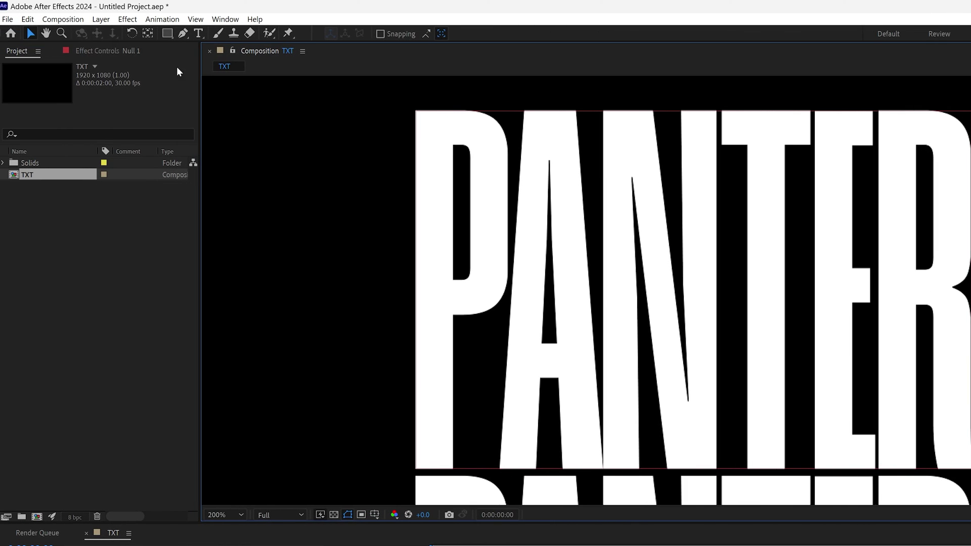
click(167, 34)
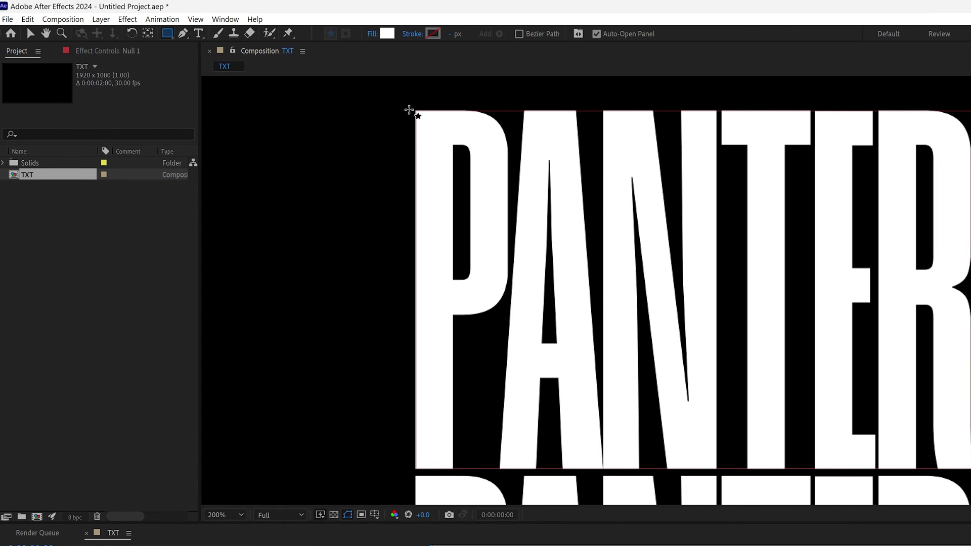
mouse_move(408, 110)
mouse_down()
mouse_move(617, 145)
mouse_move(853, 276)
mouse_move(970, 452)
mouse_up()
drag(771, 452, 767, 471)
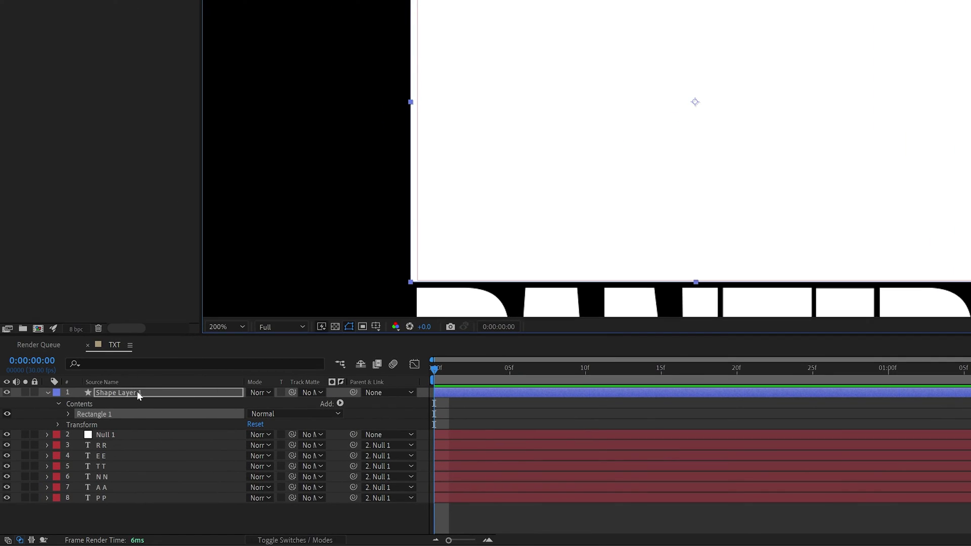
Step: Rename the new shape layer as Rectangle
right_click(138, 395)
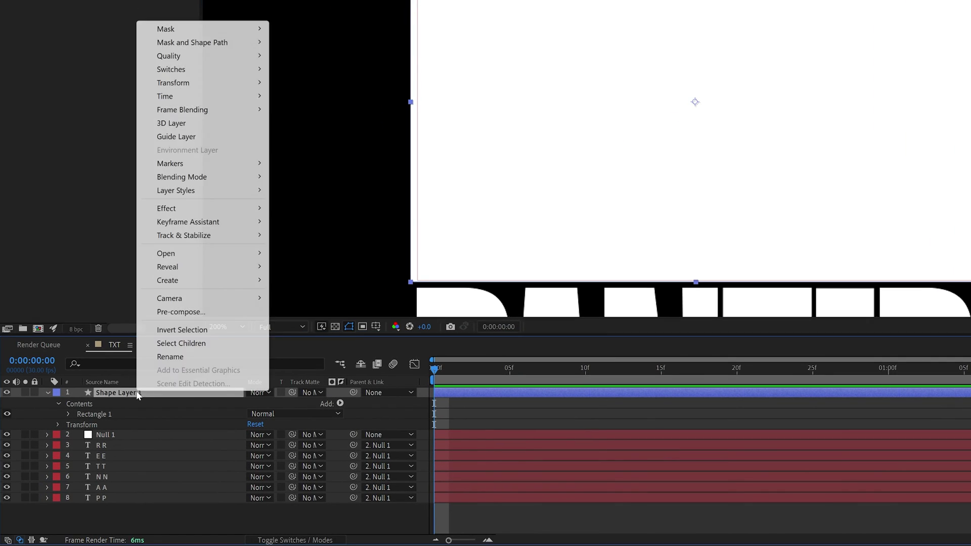
click(167, 357)
text(Rect)
text(angle)
Step: Set the Rectangle layer as the track matte for all six letter layers, and collapse its properties
drag(197, 512, 105, 447)
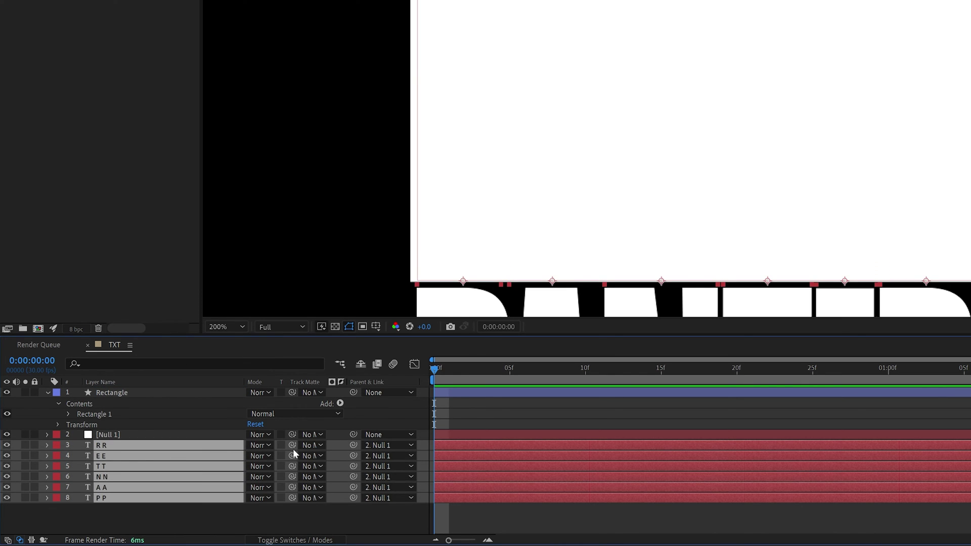
click(293, 541)
click(293, 540)
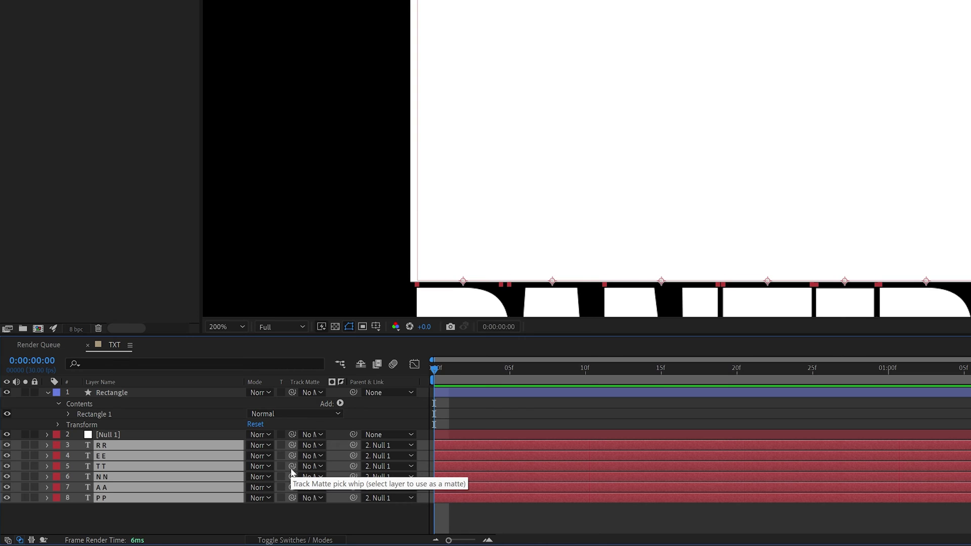
drag(291, 469, 123, 394)
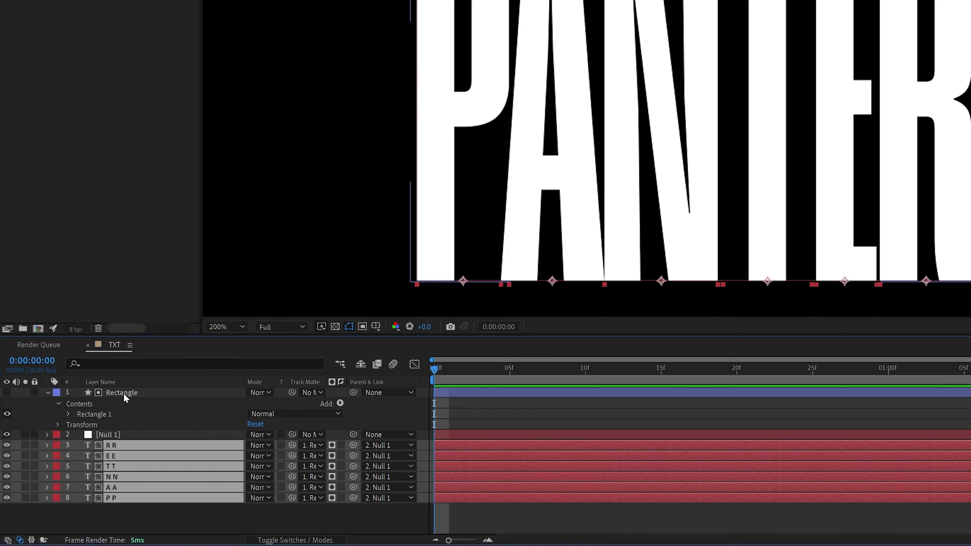
click(47, 393)
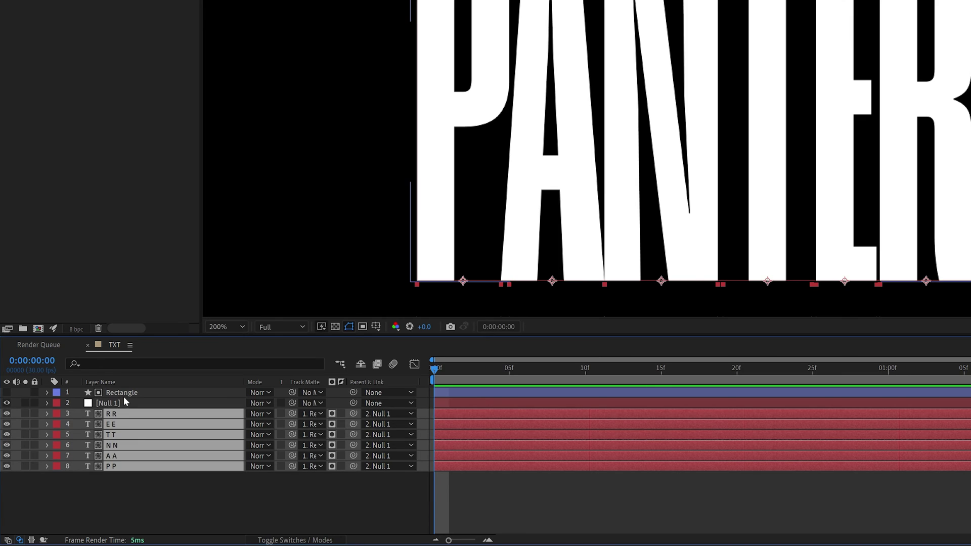
Step: Move the Rectangle layer below Null 1 in the layer stack and parent it to Null 1
drag(122, 394, 120, 405)
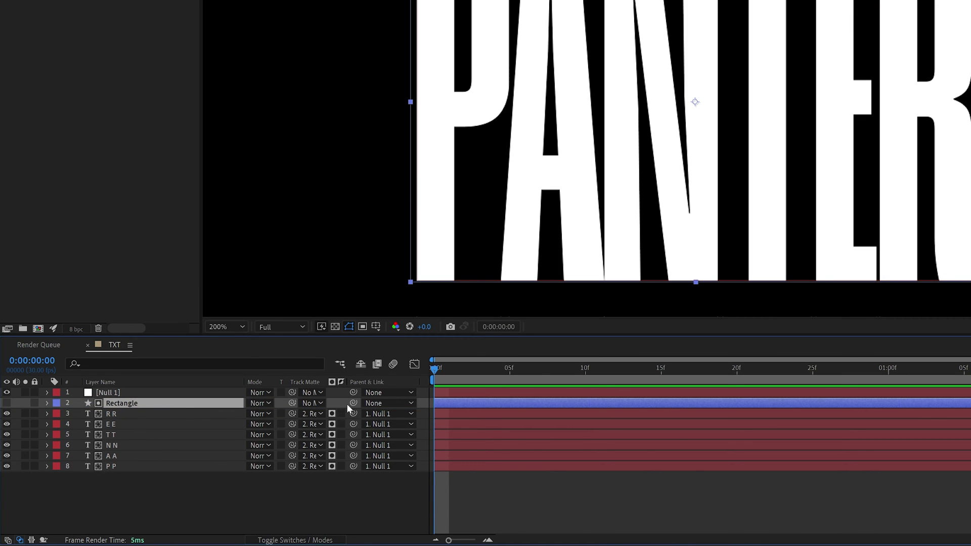
drag(353, 403, 112, 396)
drag(739, 111, 746, 108)
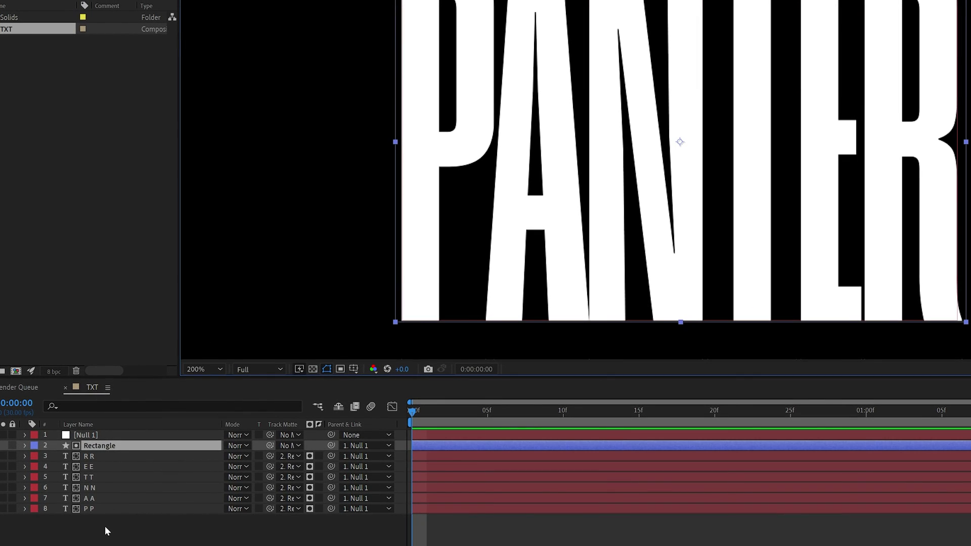
Step: Add Position keyframes at frame 0 to all six letter layers
drag(127, 485, 111, 422)
drag(89, 466, 90, 464)
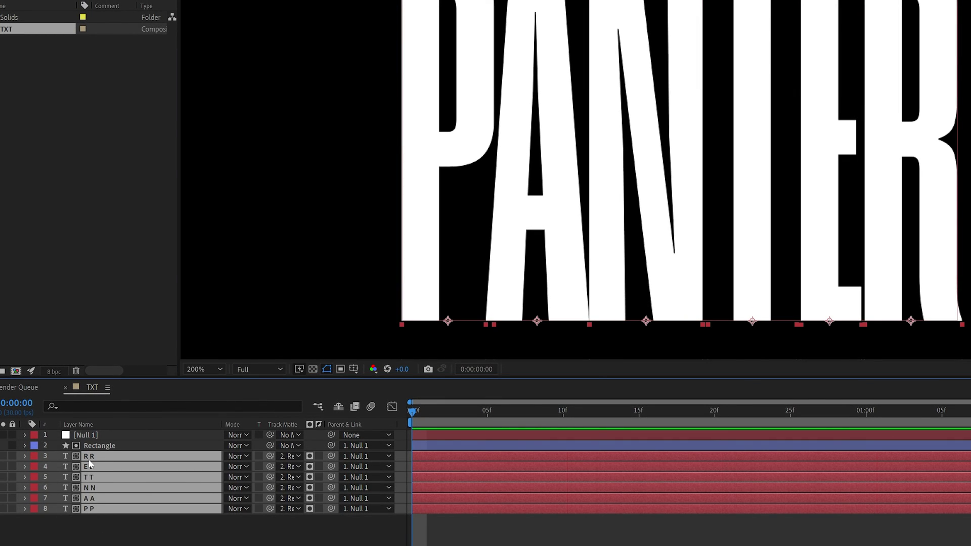
key(p)
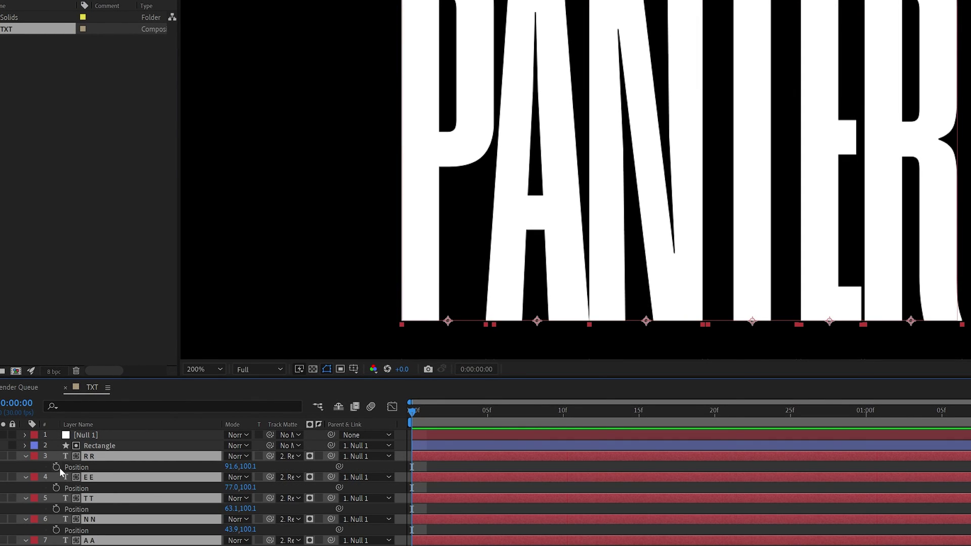
click(57, 467)
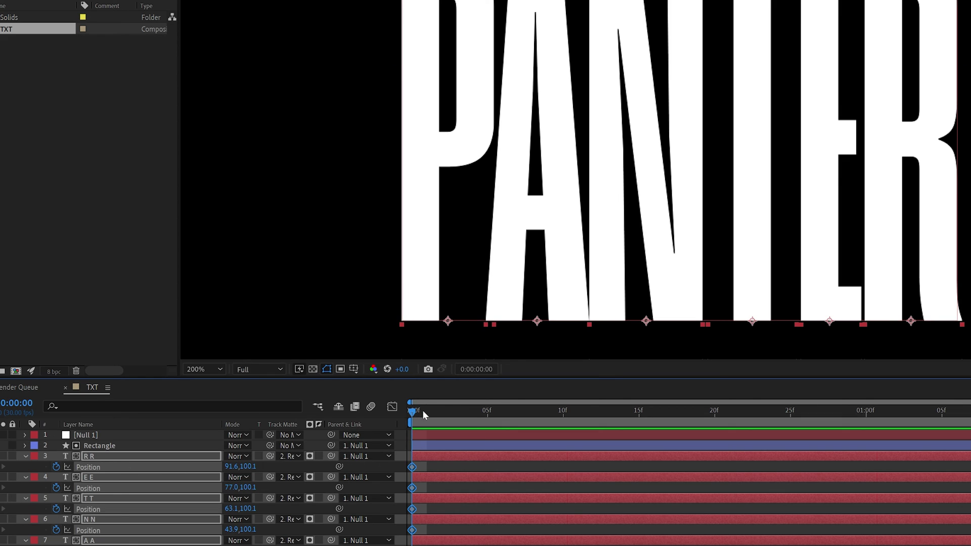
Step: At frame 15, move all six letters straight up so the lower PANTER row replaces the upper one inside the matte
drag(424, 411, 636, 423)
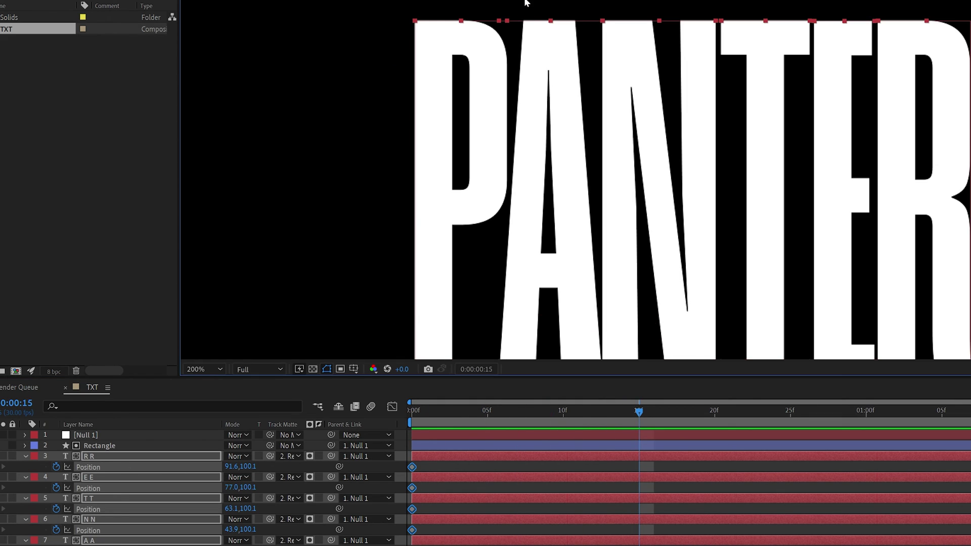
scroll(525, 1, up, 1)
drag(526, 1, 613, 116)
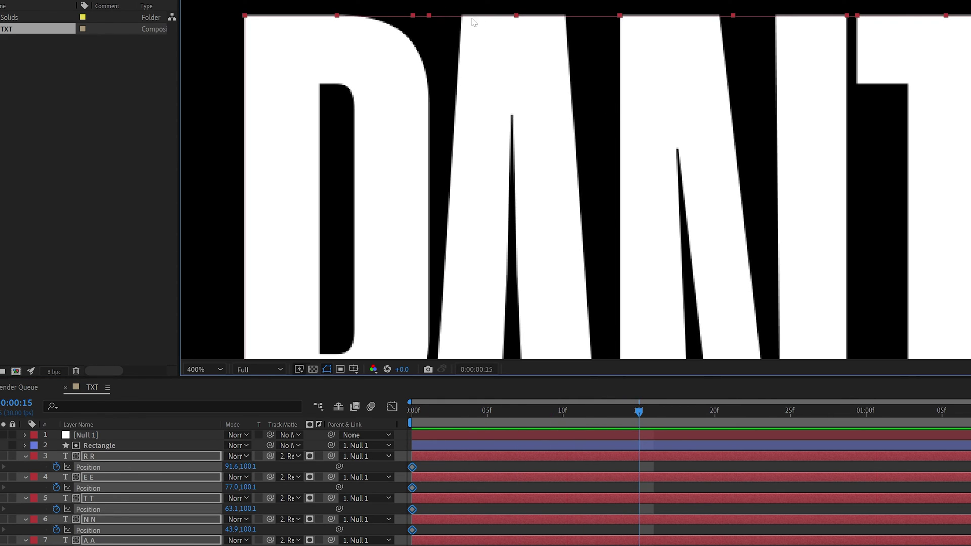
scroll(521, 21, up, 1)
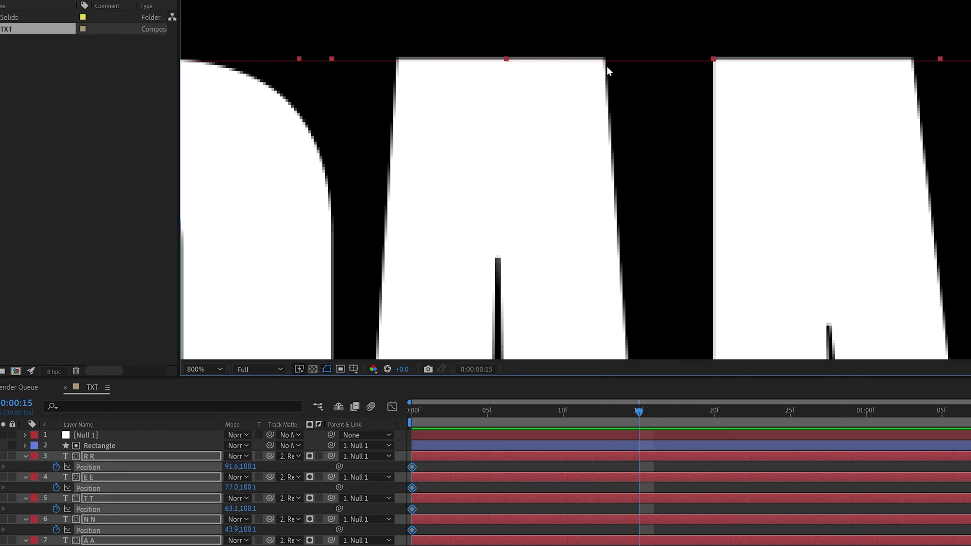
scroll(605, 67, down, 1)
scroll(606, 68, down, 1)
drag(614, 325, 709, 297)
scroll(602, 85, up, 1)
drag(651, 320, 633, 76)
Step: Fine-tune the letters' vertical position at frame 15 to about -1.9 so their tops meet the matte's upper edge
scroll(622, 87, up, 1)
scroll(609, 88, up, 1)
drag(482, 77, 786, 203)
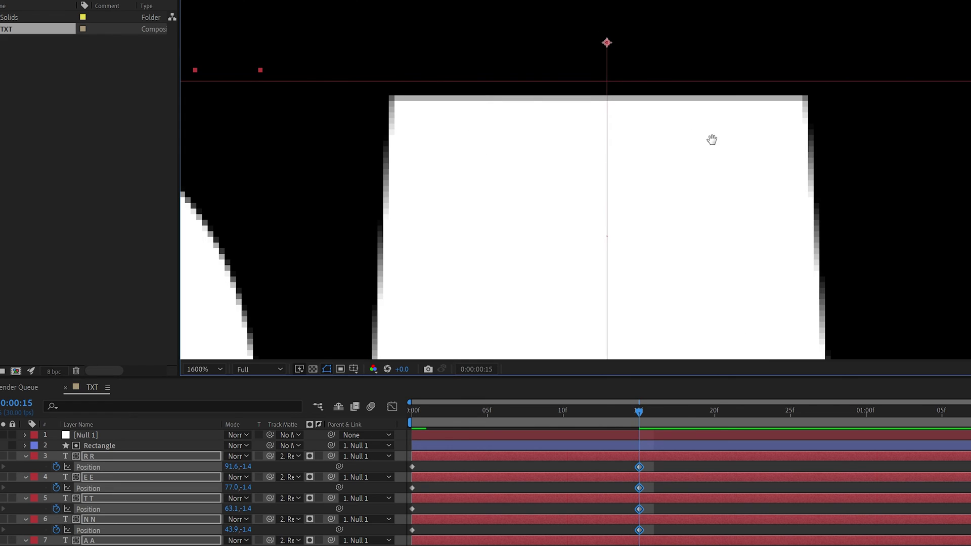
drag(645, 142, 647, 134)
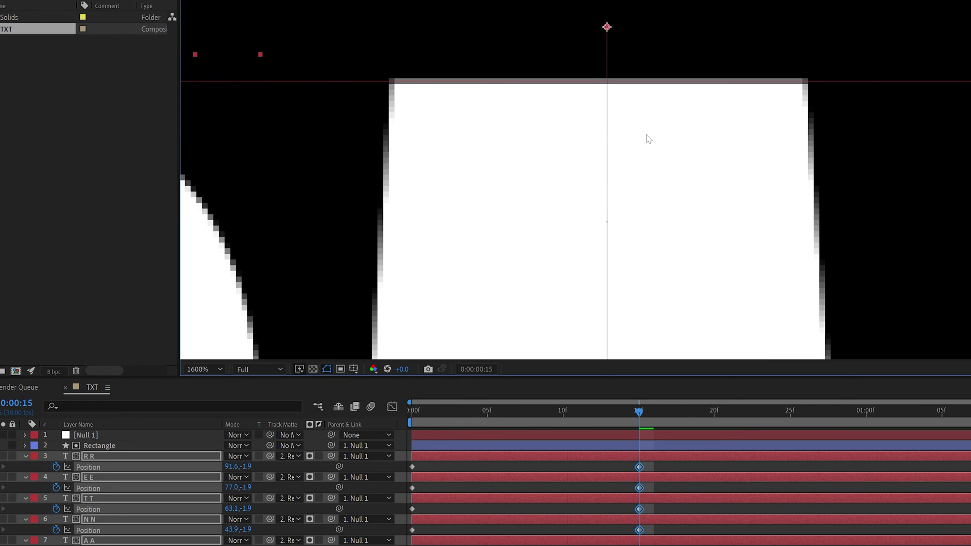
scroll(649, 139, down, 1)
scroll(687, 214, down, 4)
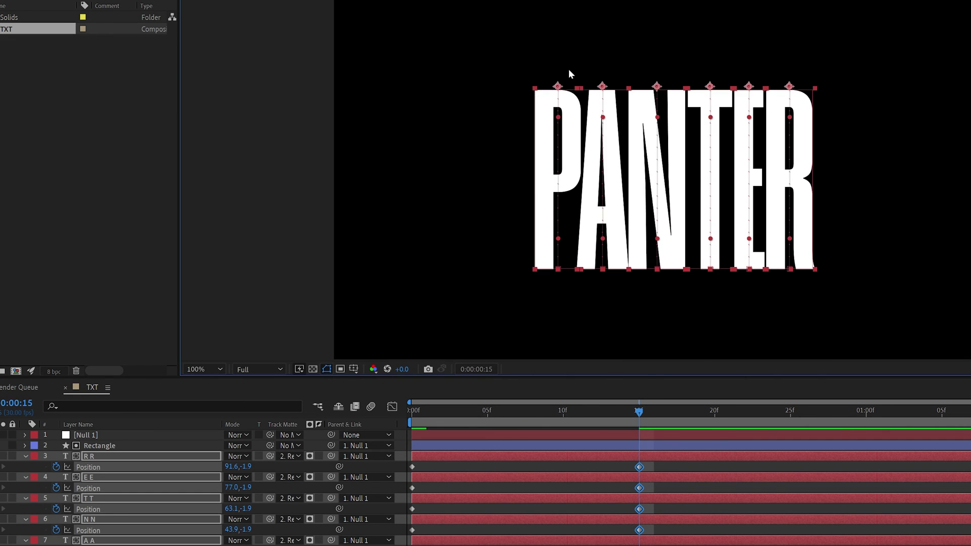
drag(593, 91, 580, 57)
Step: Select the frame 15 Position keyframes and shape their speed graph to peak early and ease slowly to zero
click(688, 484)
drag(450, 463, 417, 510)
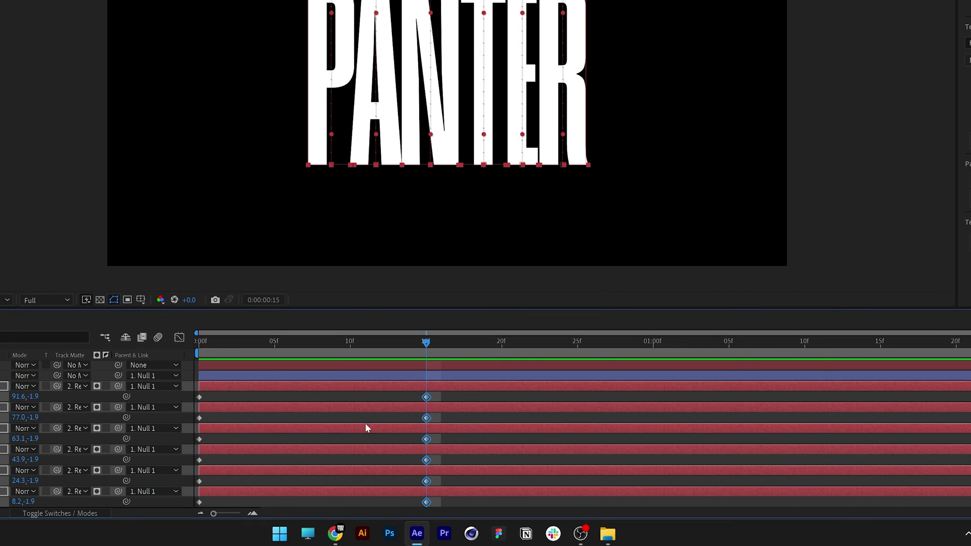
click(180, 338)
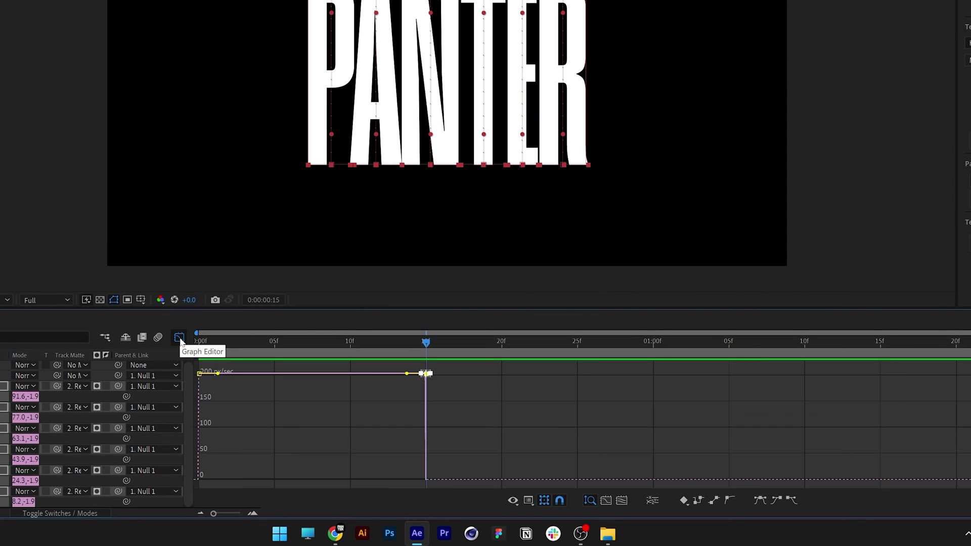
click(531, 503)
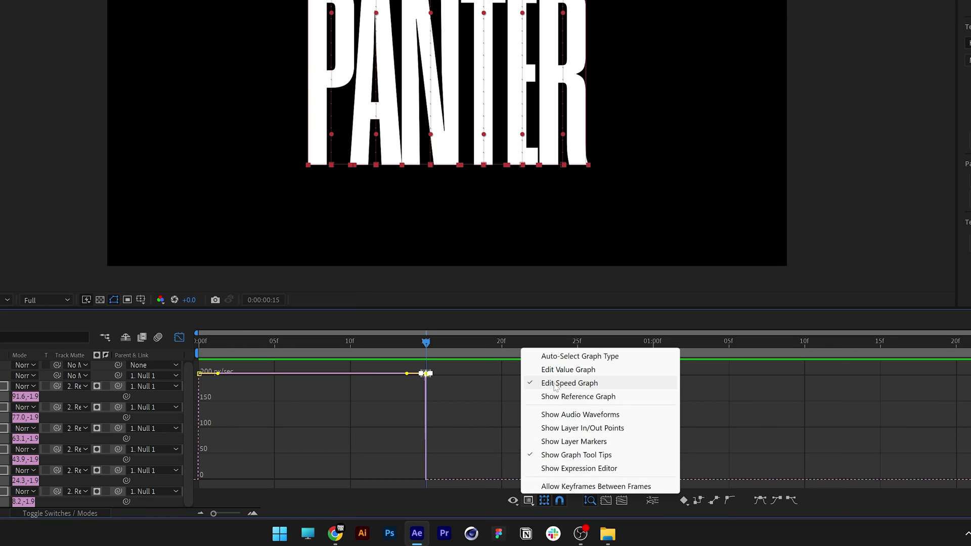
click(597, 388)
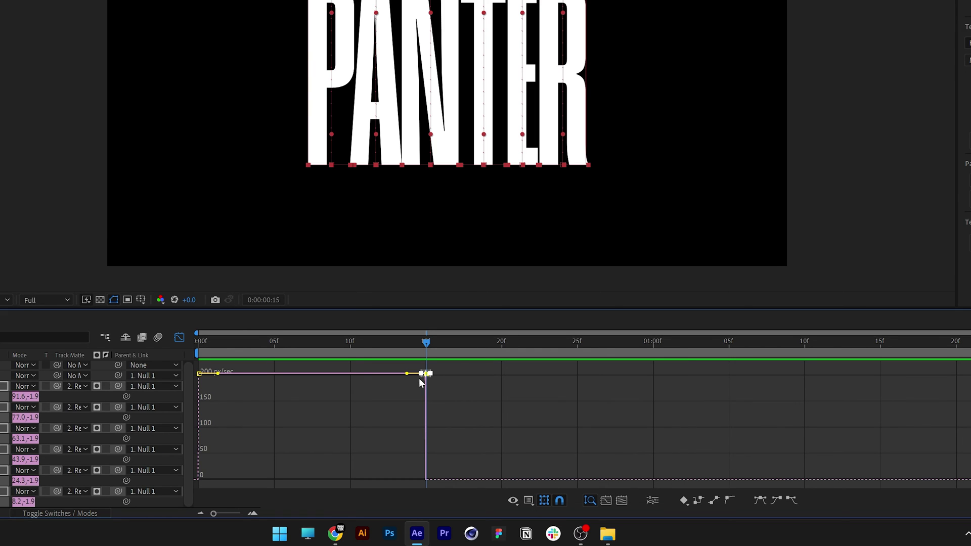
drag(409, 376, 268, 479)
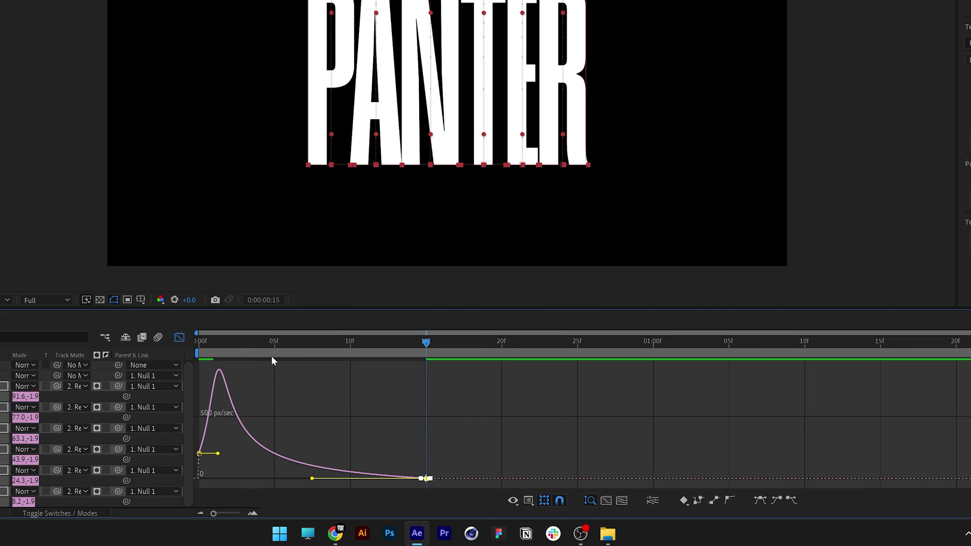
Step: Preview the eased letter animation from the start
drag(284, 343, 192, 334)
key(space)
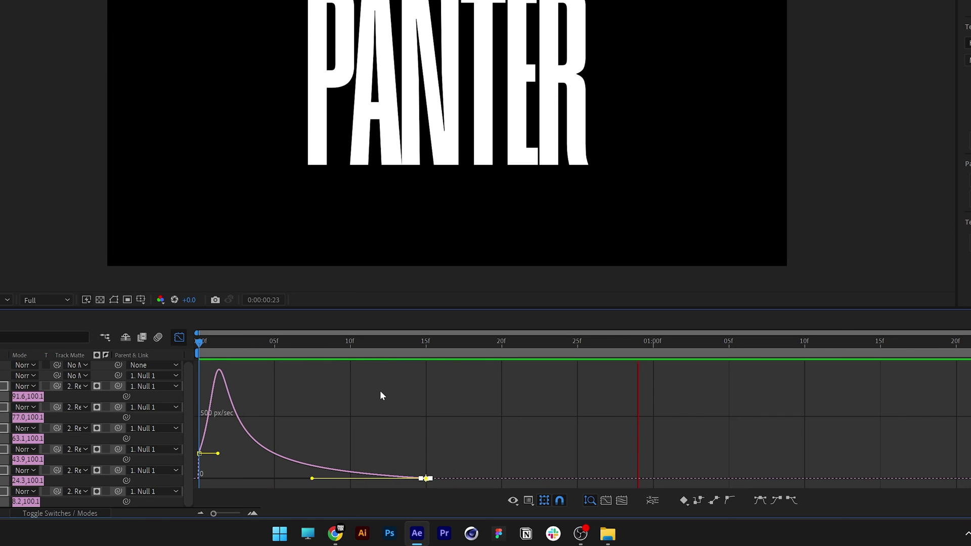
key(space)
Step: Return to the keyframe view and delay both Position keyframes of the A A layer by one frame
click(179, 338)
click(359, 394)
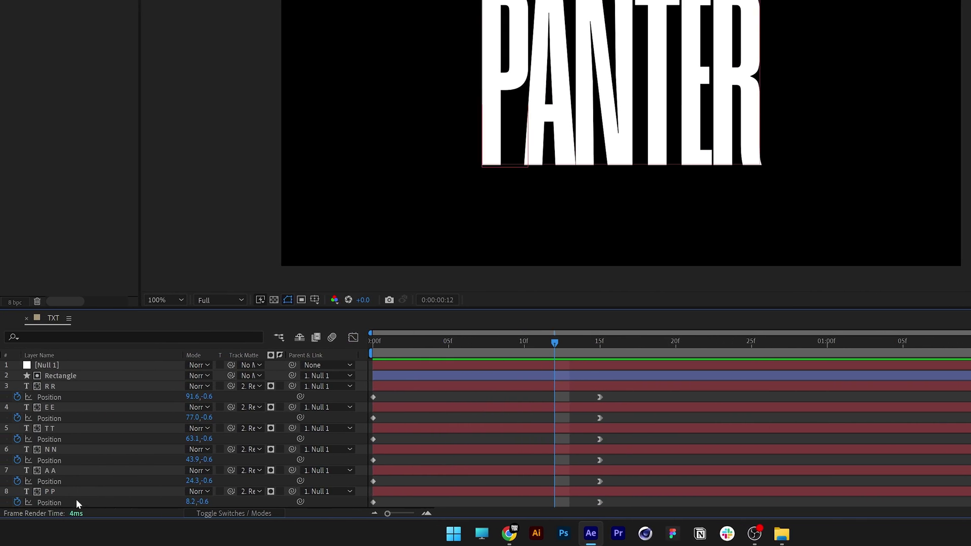
click(75, 492)
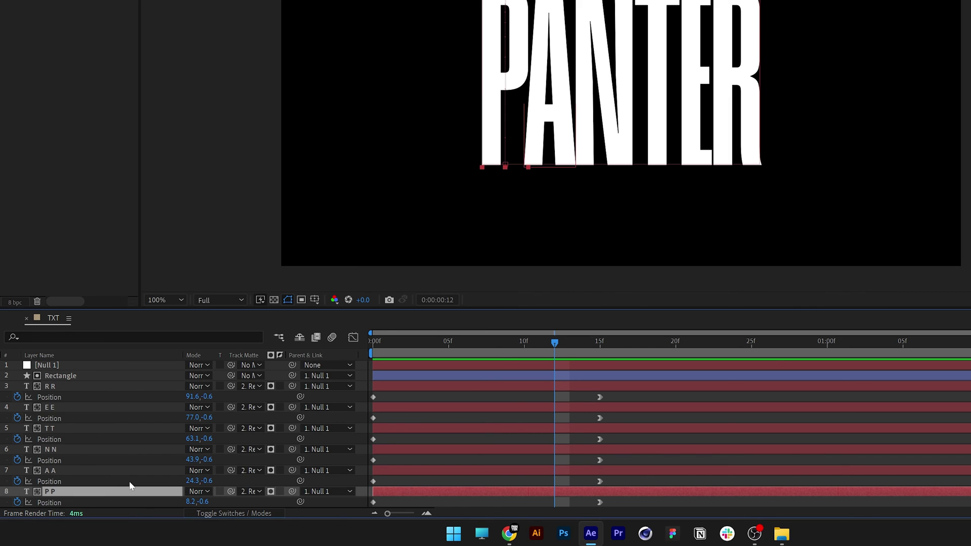
click(64, 471)
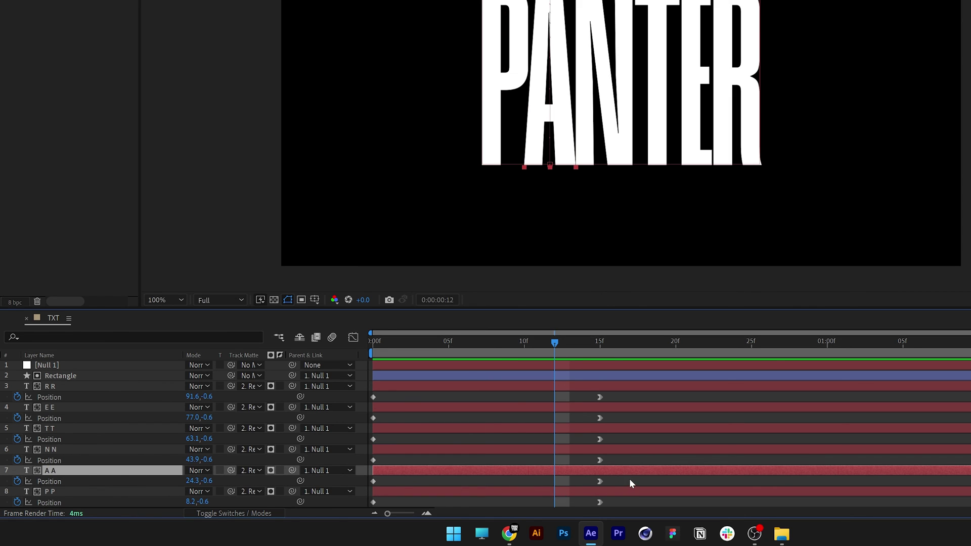
drag(630, 479, 352, 487)
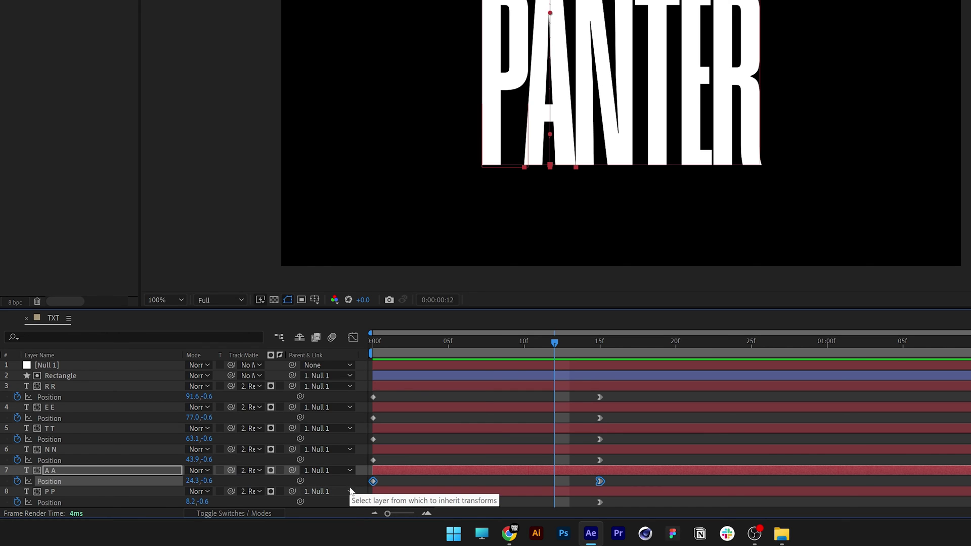
key(alt+Right)
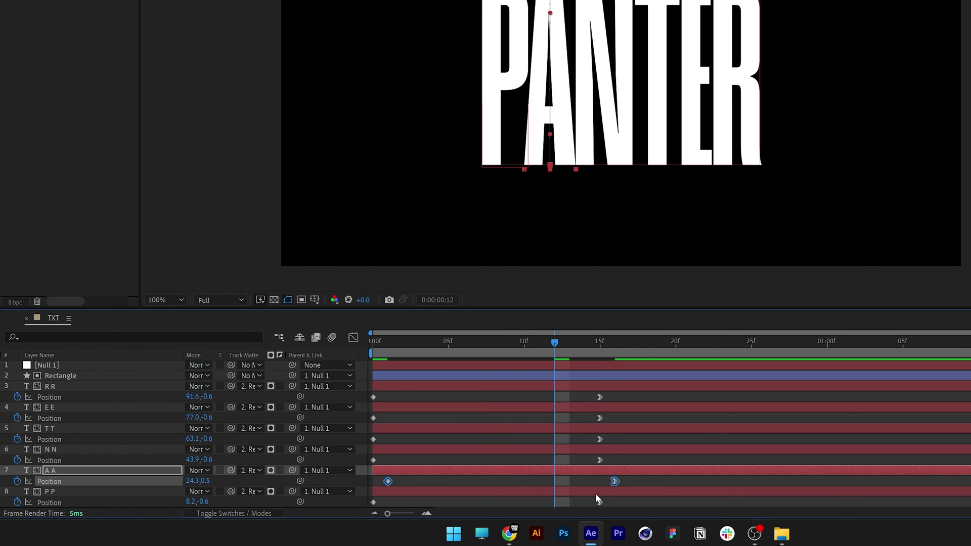
Step: Delay the Position keyframes of N N by two frames, T T by three, E E by four and R R by five, and preview the stagger
drag(617, 456, 353, 462)
key(alt+Right)
key(alt+Right)
drag(616, 438, 338, 441)
key(alt+Right)
key(alt+Right)
key(alt+Right)
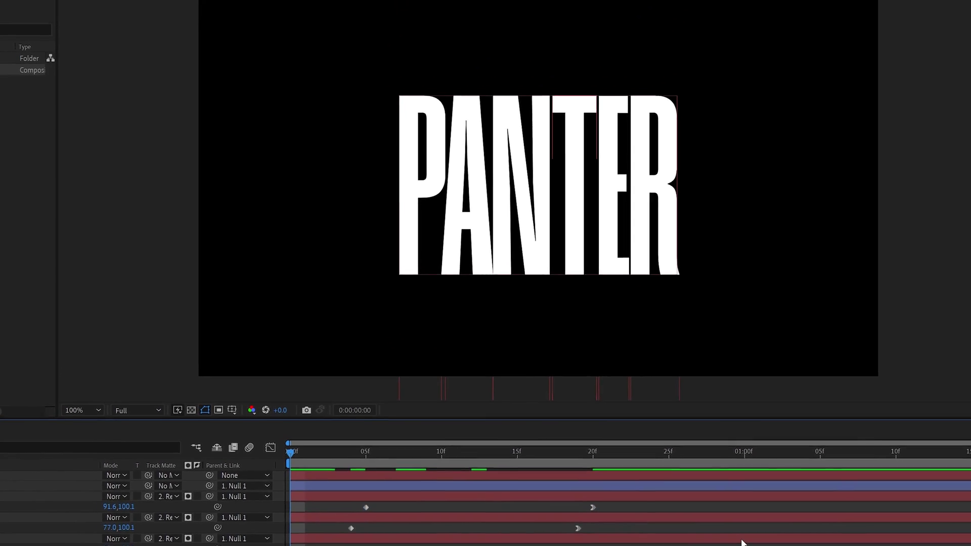
key(space)
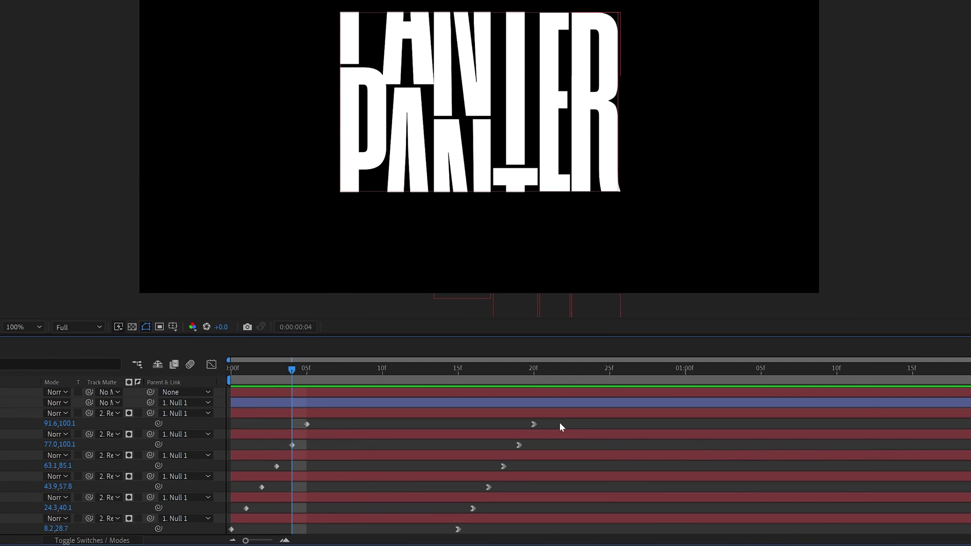
Step: Move the end Position keyframes of all six letters ten frames later, and preview the slower animation
drag(560, 421, 419, 532)
drag(534, 428, 685, 436)
drag(669, 372, 228, 372)
key(space)
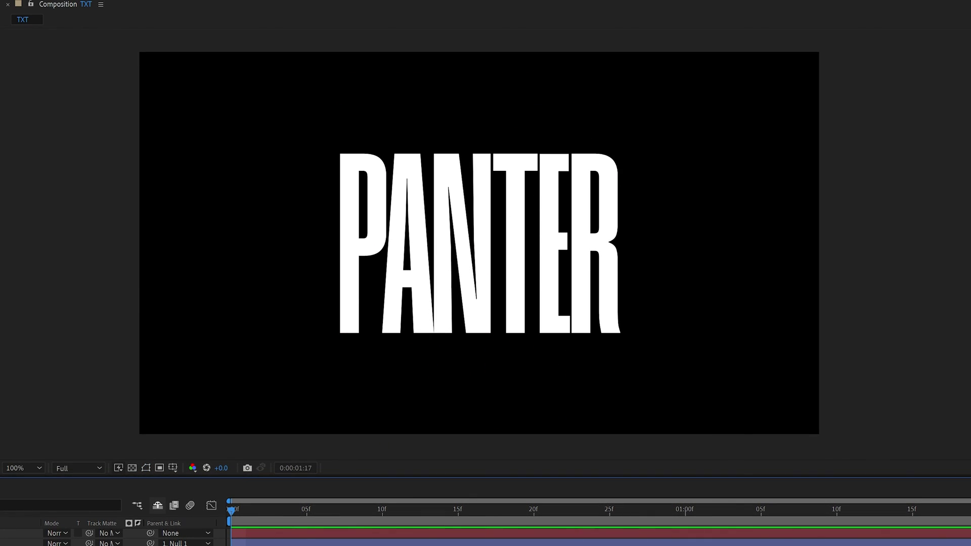
click(625, 511)
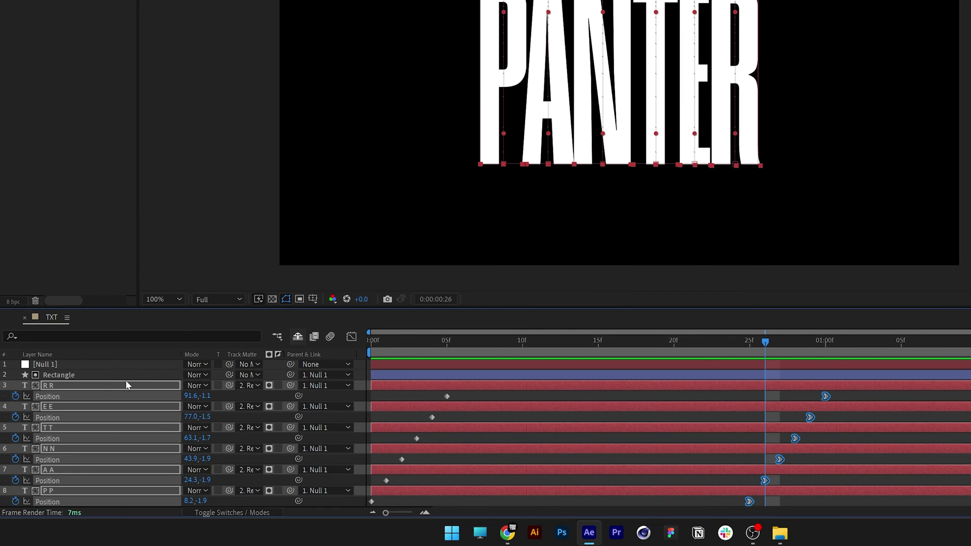
Step: Collapse the letter layers, enable motion blur for them and the composition, and preview the animation from the start
key(u)
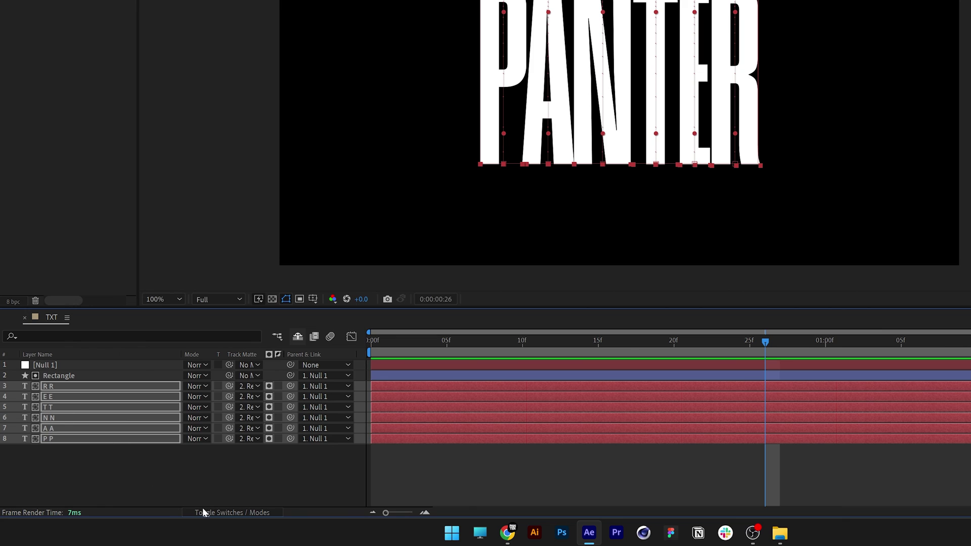
click(205, 512)
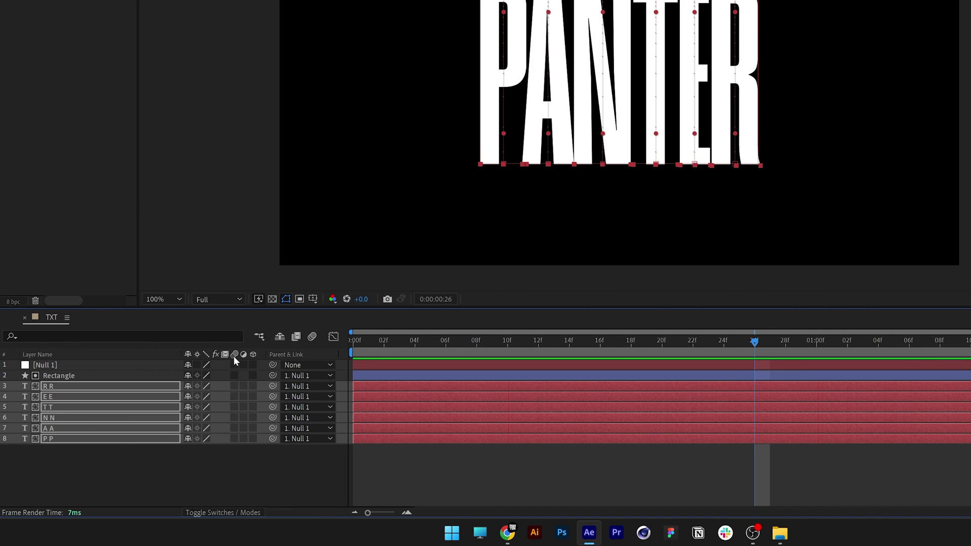
click(235, 386)
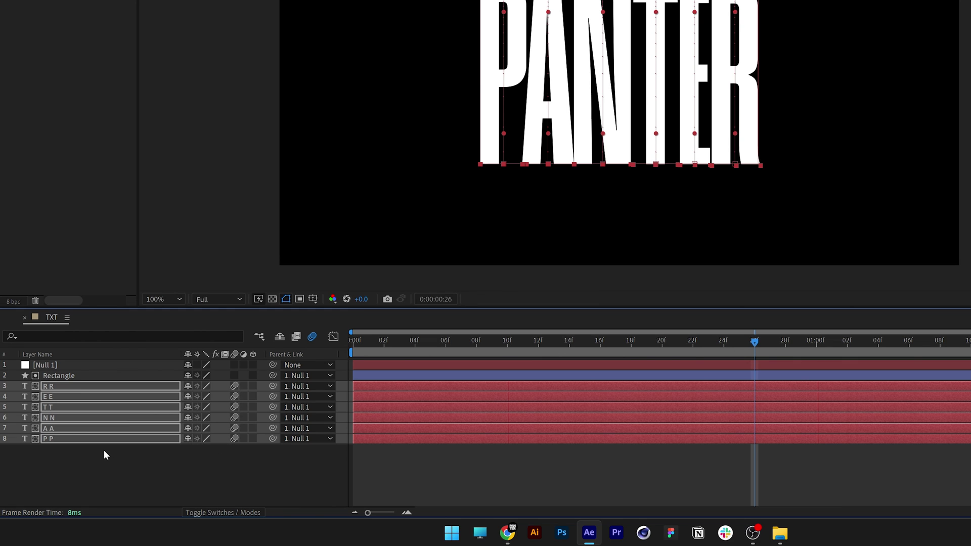
key(Home)
key(space)
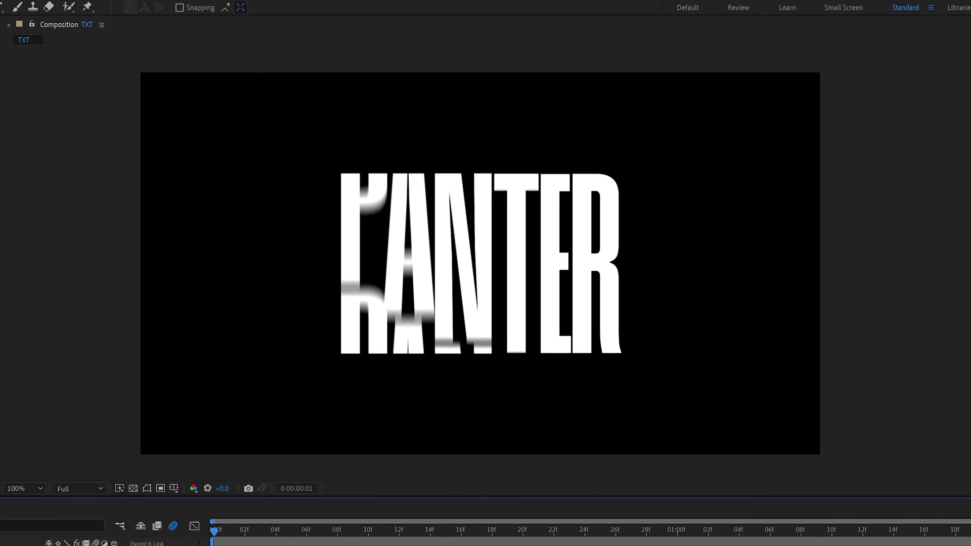